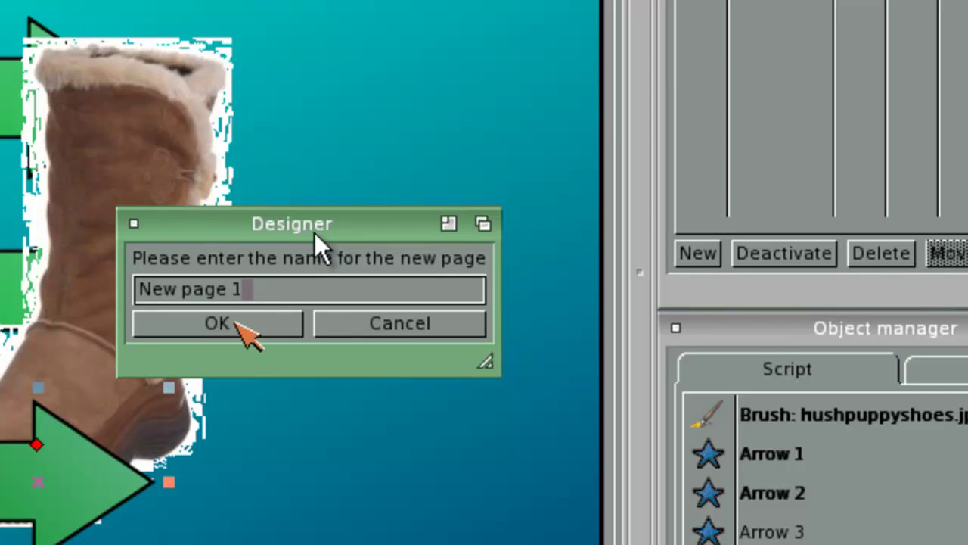
Step: Name the new page Game
key("BackSpace")
key("BackSpace")
key("BackSpace")
key("BackSpace")
key("BackSpace")
key("BackSpace")
key("BackSpace")
key("BackSpace")
key("BackSpace")
key("BackSpace")
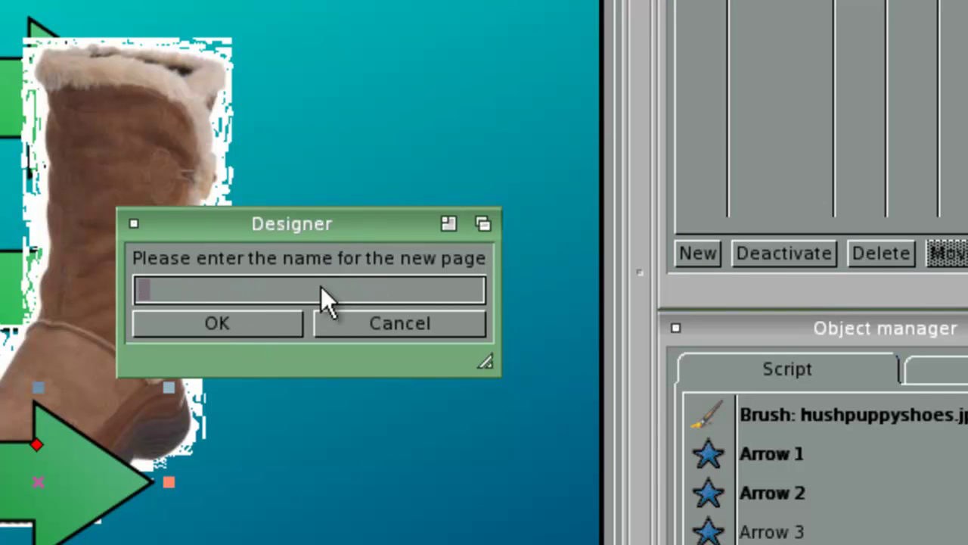
type("Game")
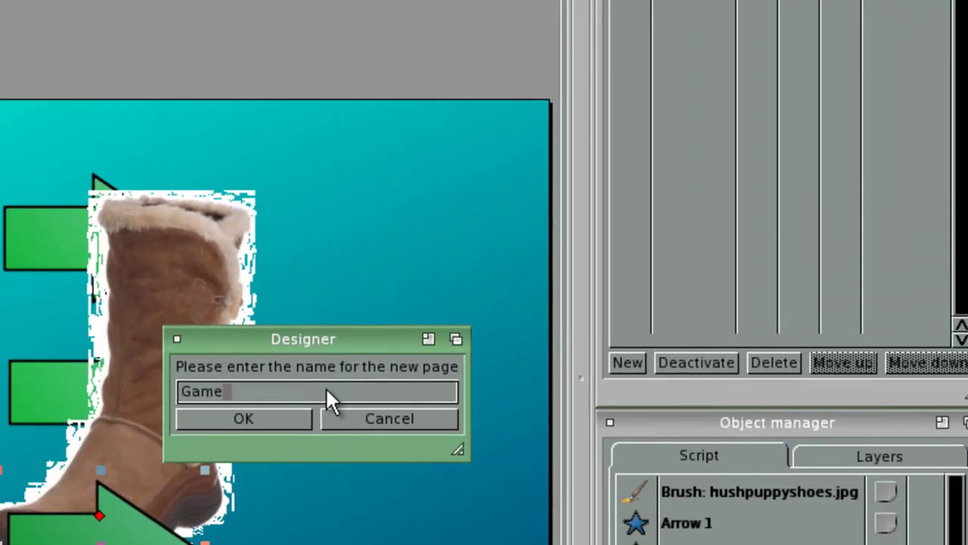
left_click(278, 453)
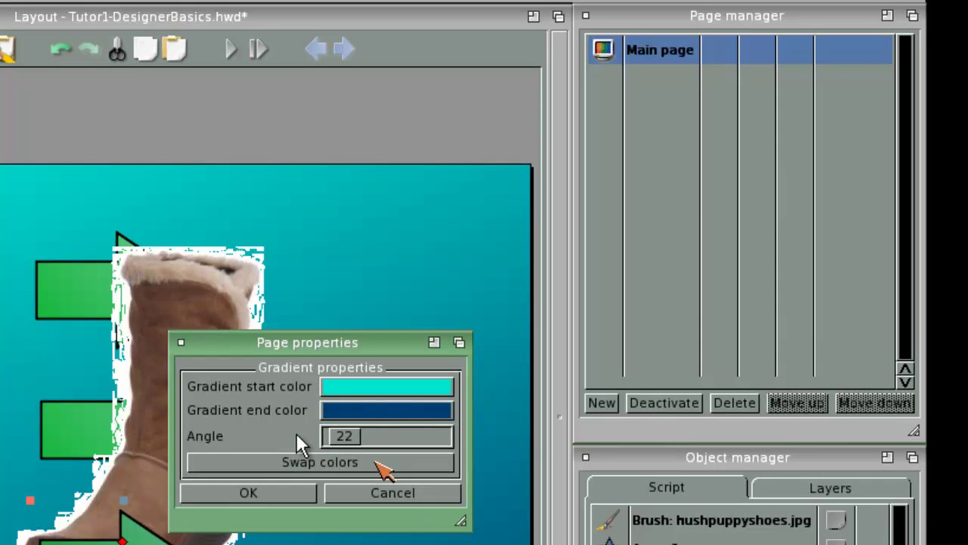
Step: Swap the Game page's gradient colors to run from dark blue to turquoise, create the page and compare it with Main page
left_click(380, 461)
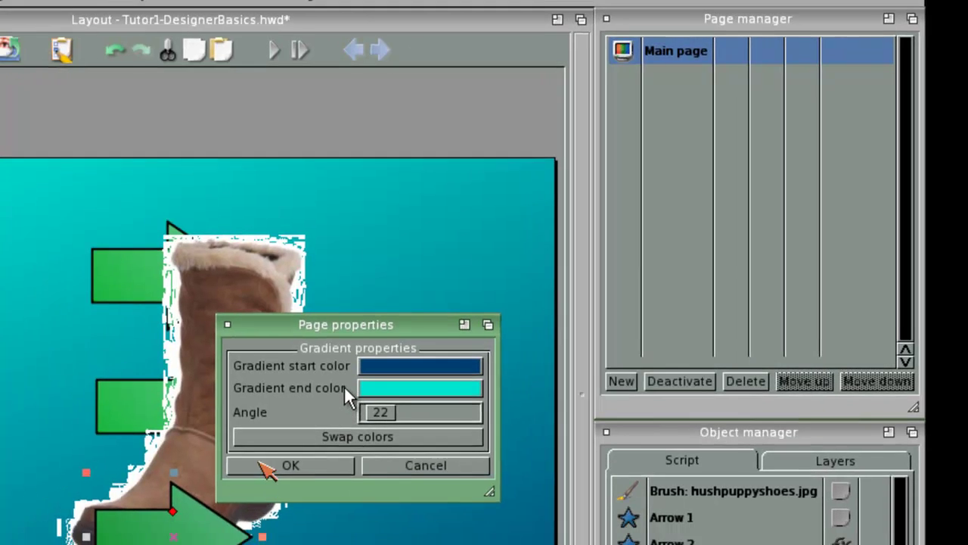
left_click(227, 490)
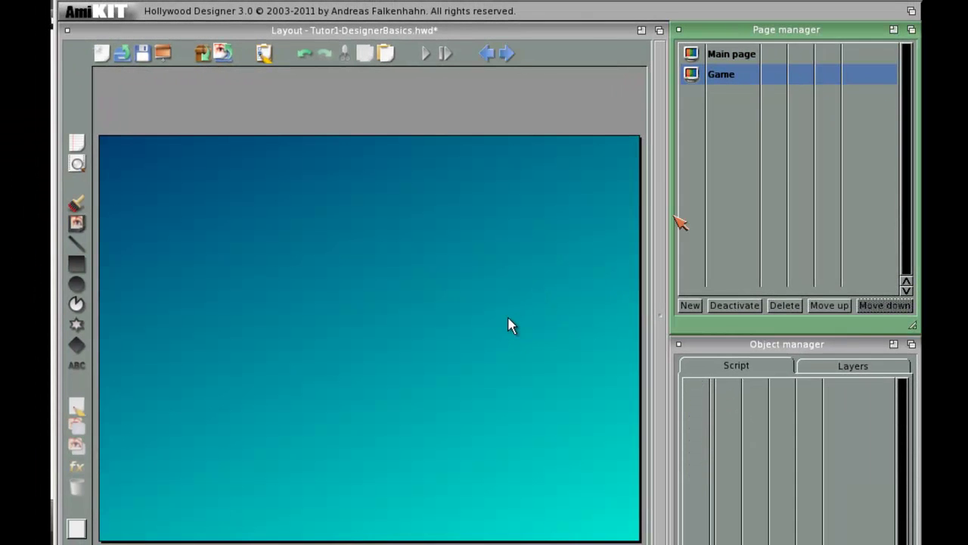
left_click(748, 60)
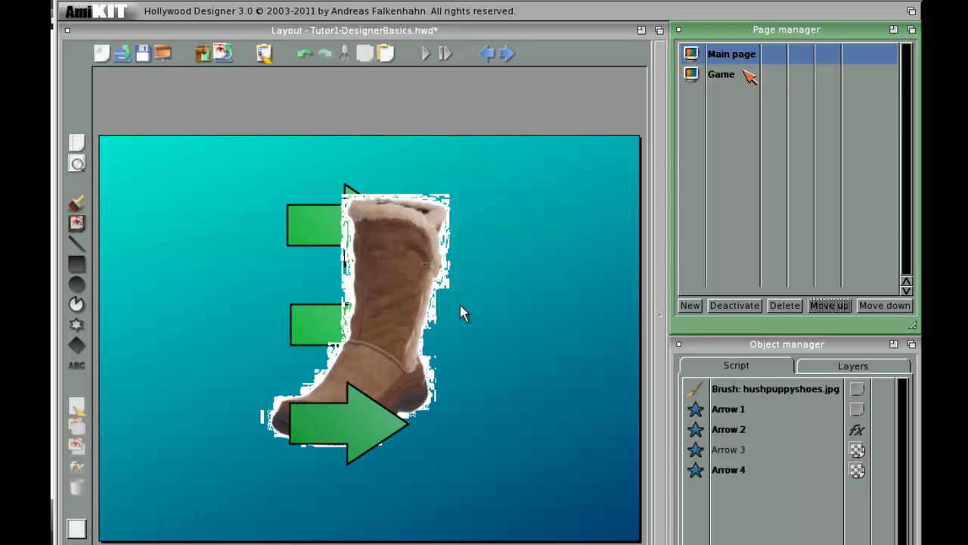
left_click(749, 74)
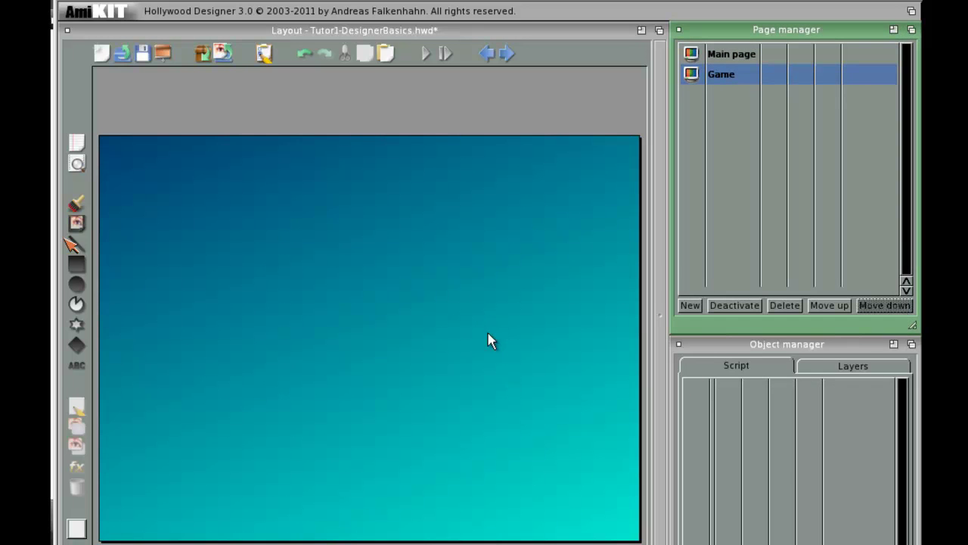
Step: Draw a left-pointing arrow auto form of about 106x56 in the lower-right corner of the Game page
left_click(76, 344)
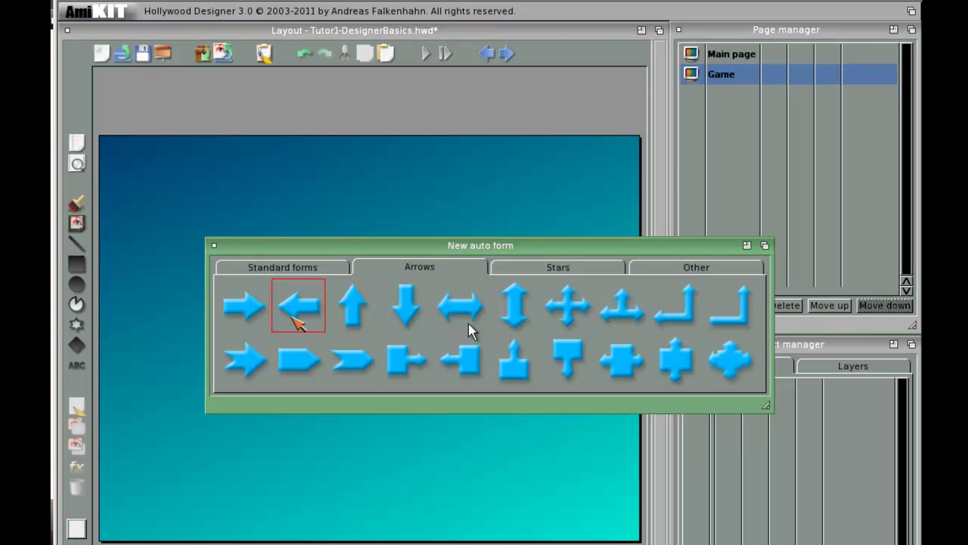
left_click(299, 309)
left_click_drag(518, 483, 604, 529)
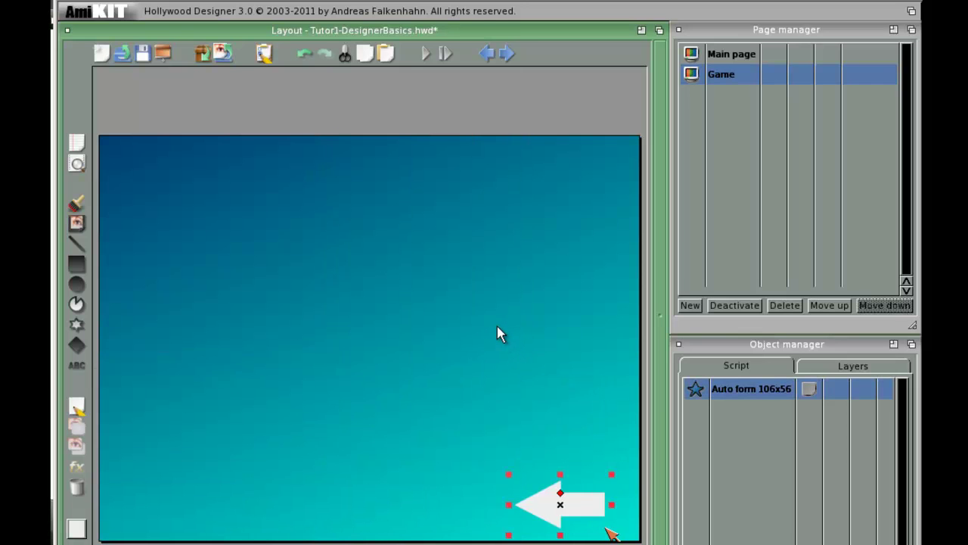
Step: Give the arrow a gradient style, a black border and a shadow cast to the North, and nudge the arrow slightly upward
left_click(381, 270)
left_click(381, 342)
left_click_drag(505, 185, 497, 220)
left_click(476, 365)
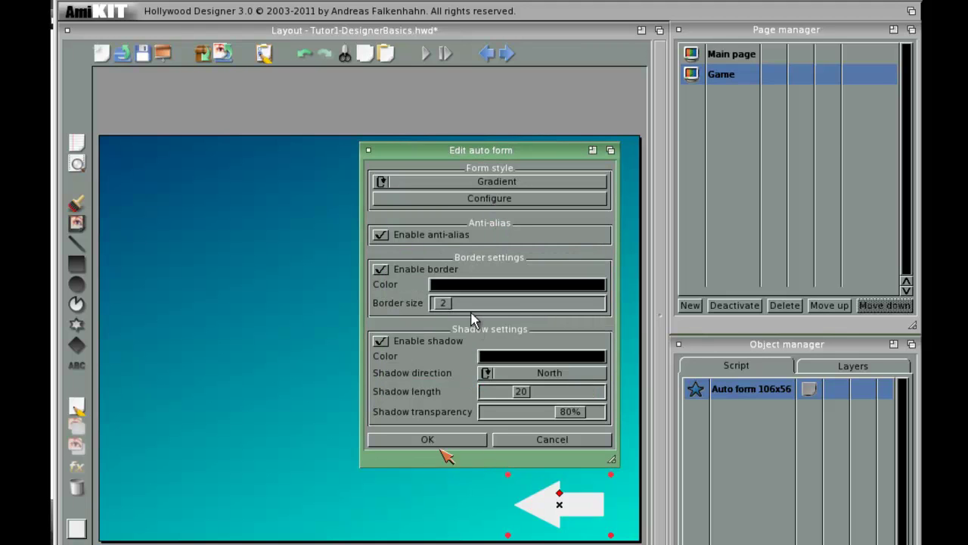
left_click(460, 440)
left_click_drag(580, 514, 577, 508)
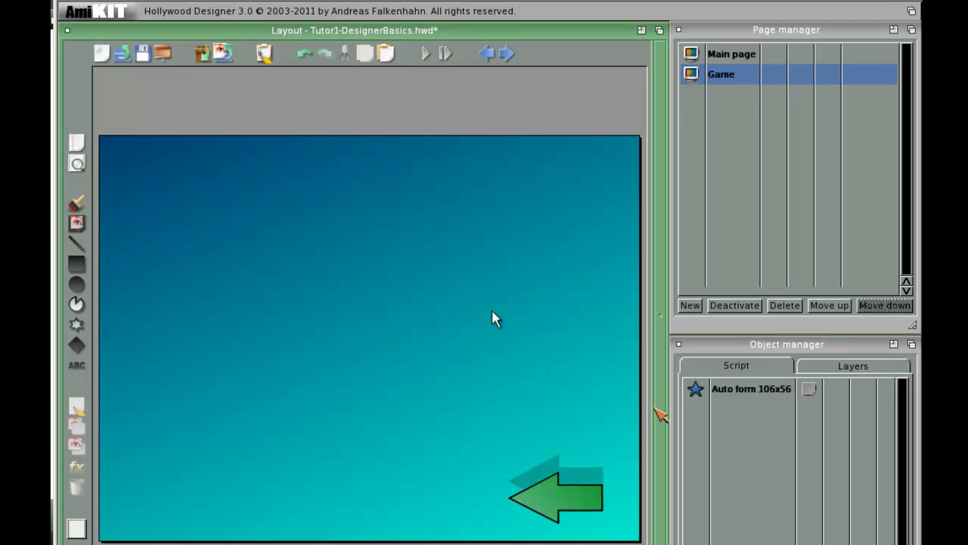
Step: Make the Game page's arrow a button whose On mouse click event performs Change page to Main page
left_click(592, 501)
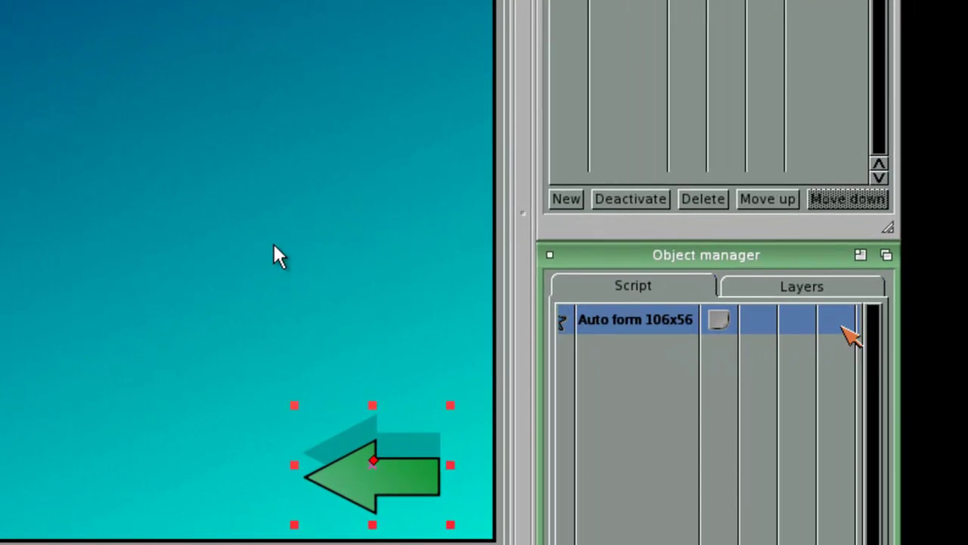
double_click(842, 327)
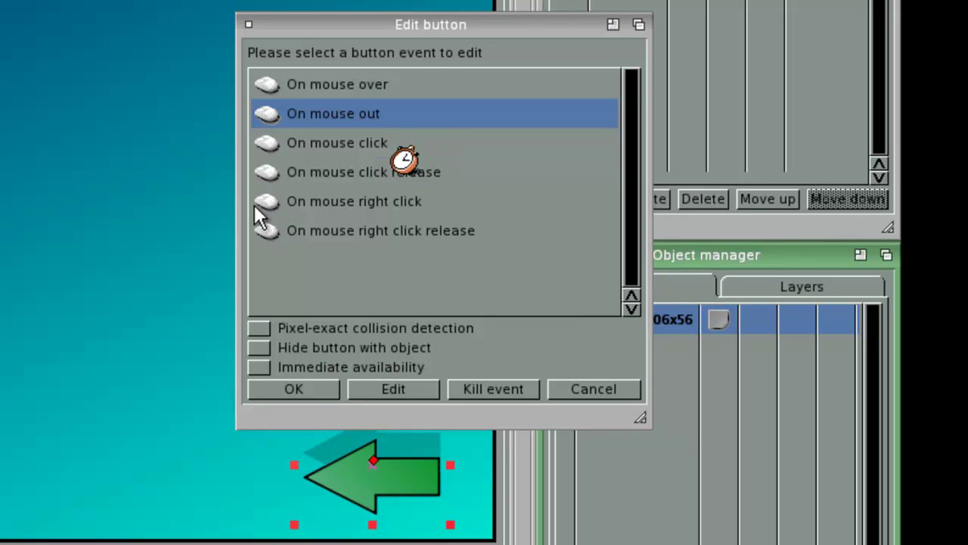
left_click(458, 142)
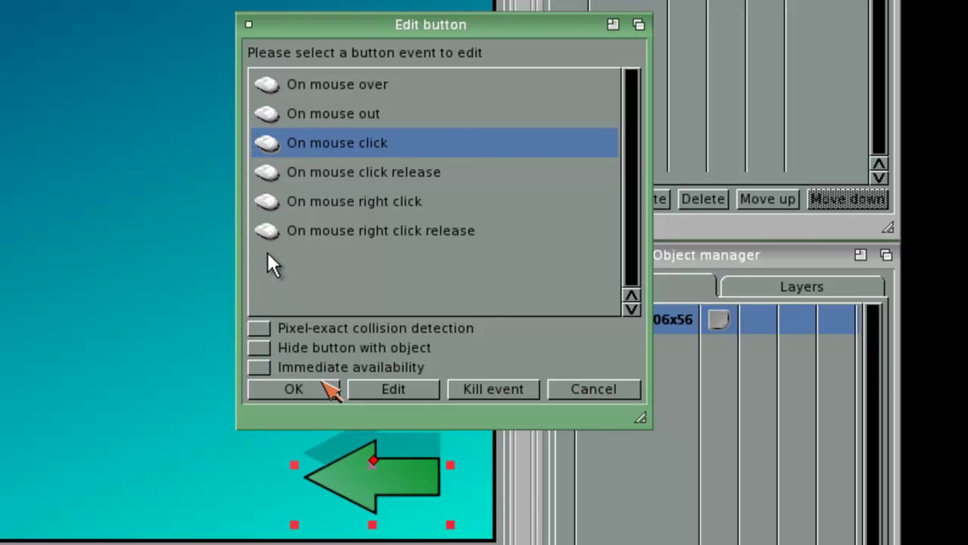
left_click(414, 393)
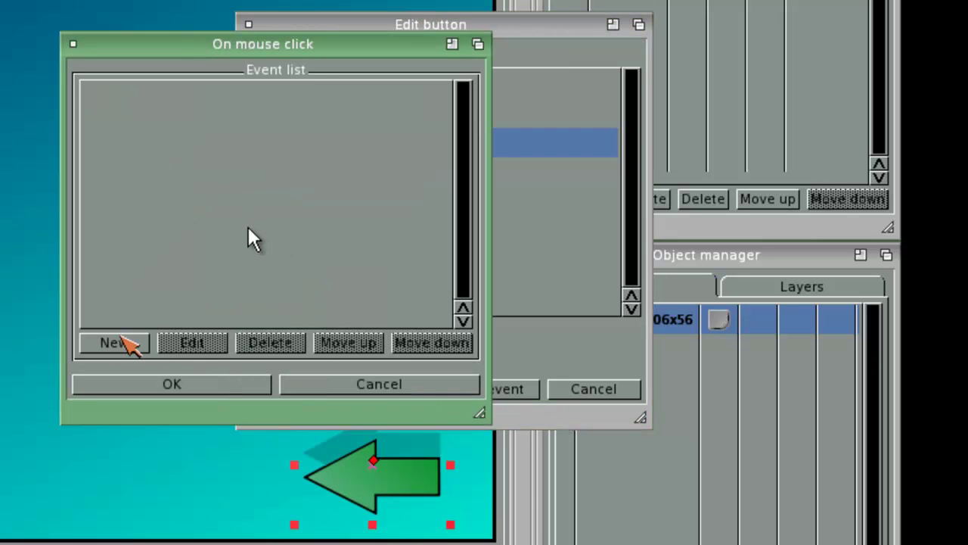
left_click(115, 344)
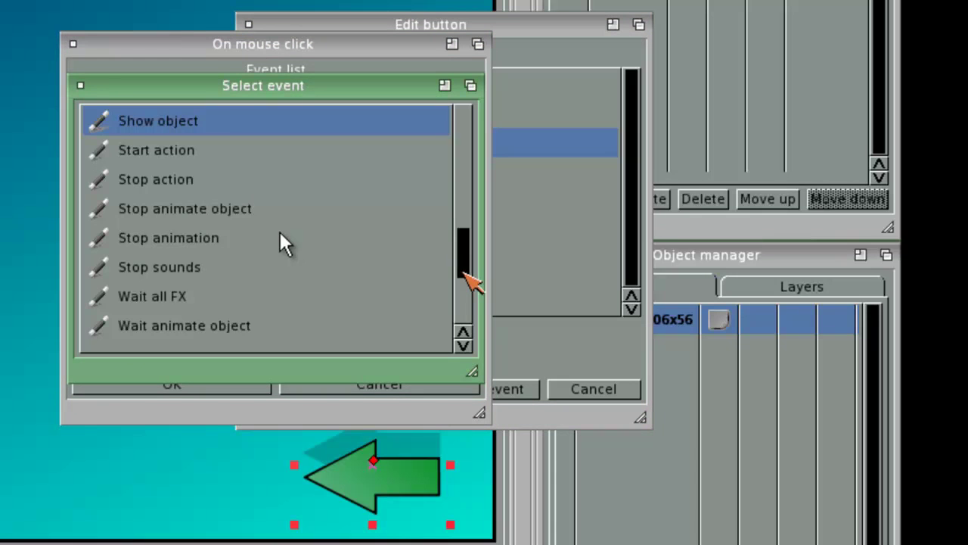
left_click_drag(464, 270, 464, 115)
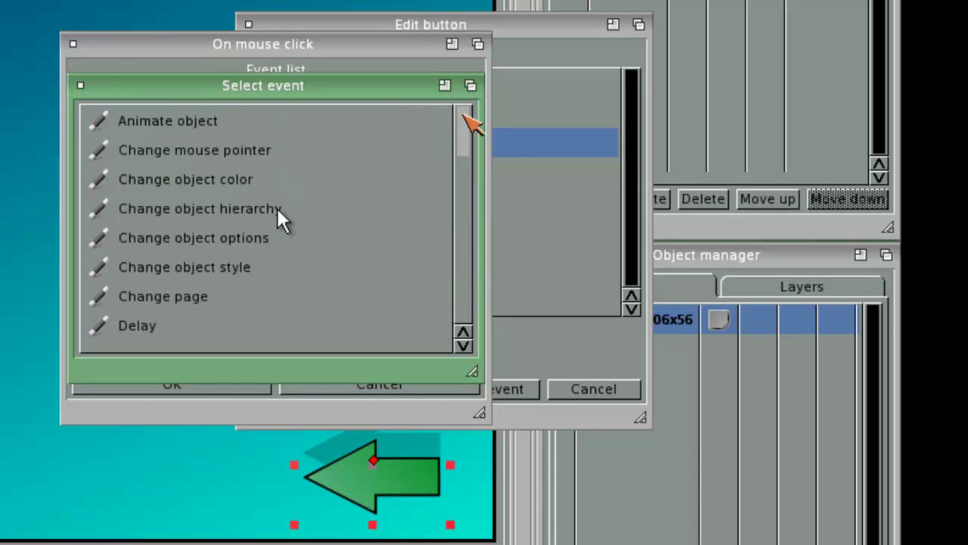
left_click(163, 298)
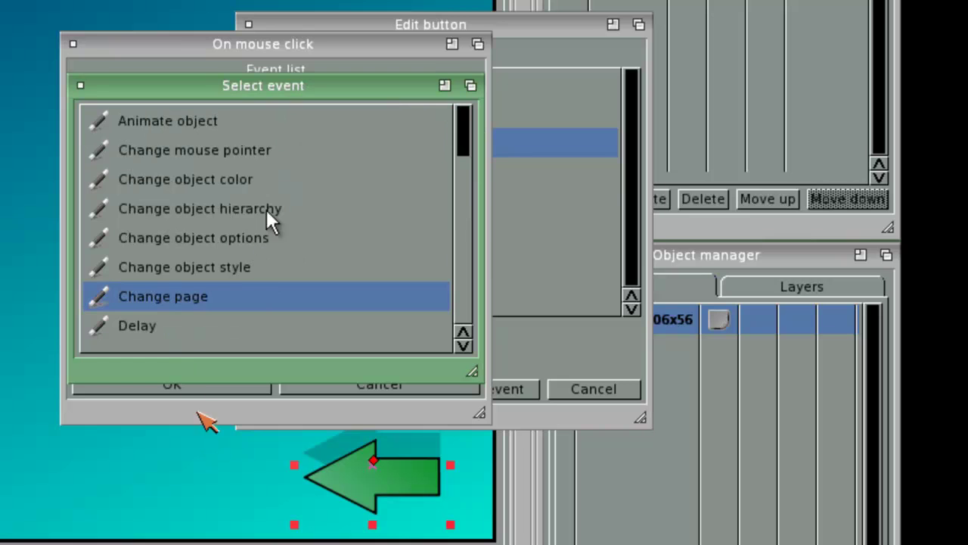
double_click(171, 307)
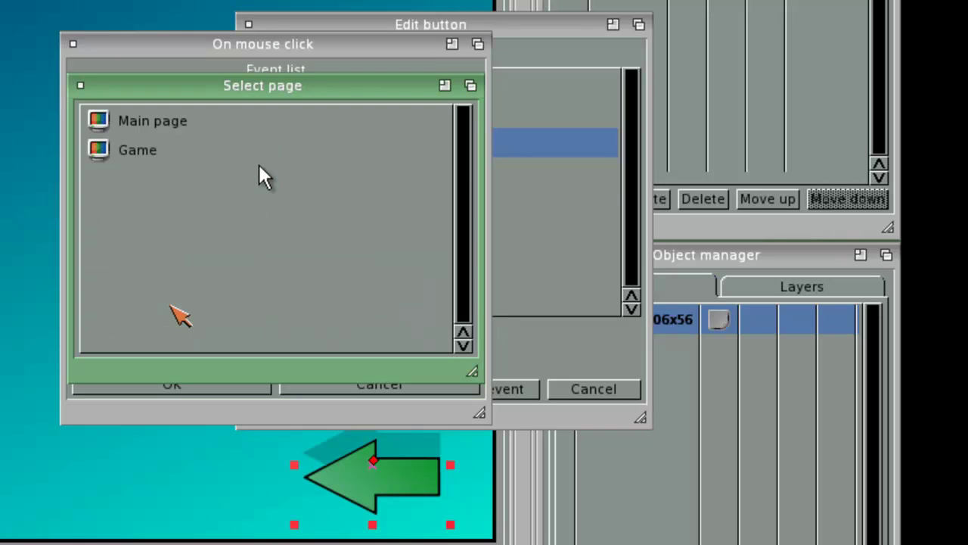
left_click(164, 121)
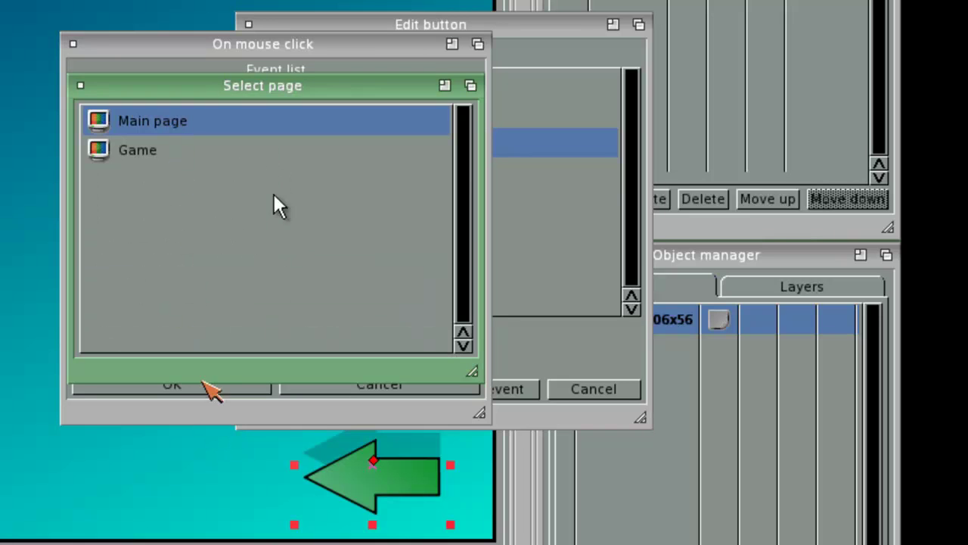
double_click(189, 121)
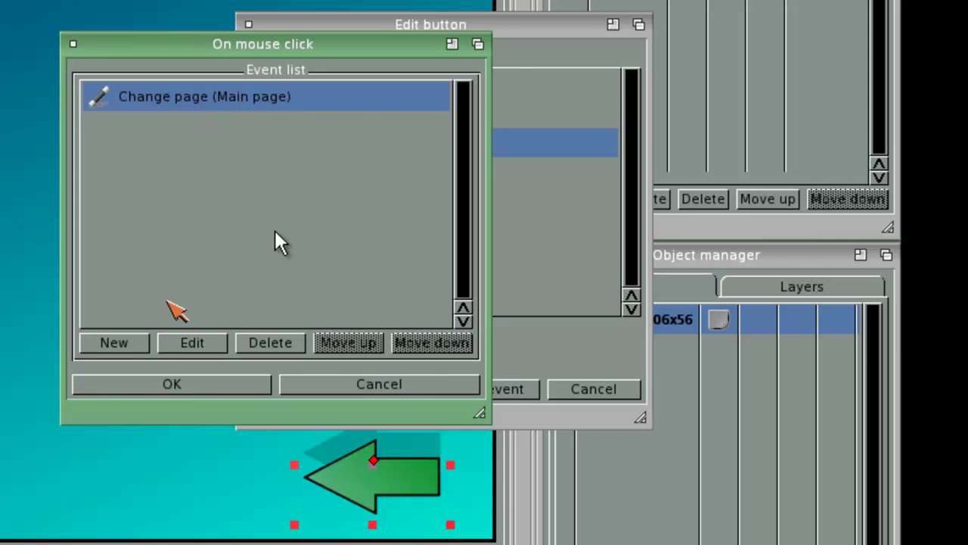
left_click(186, 389)
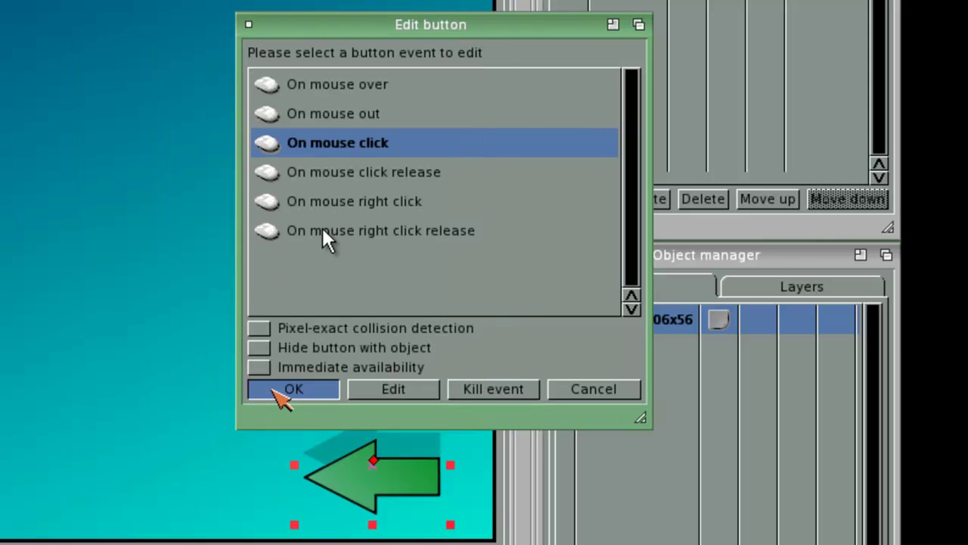
left_click(286, 388)
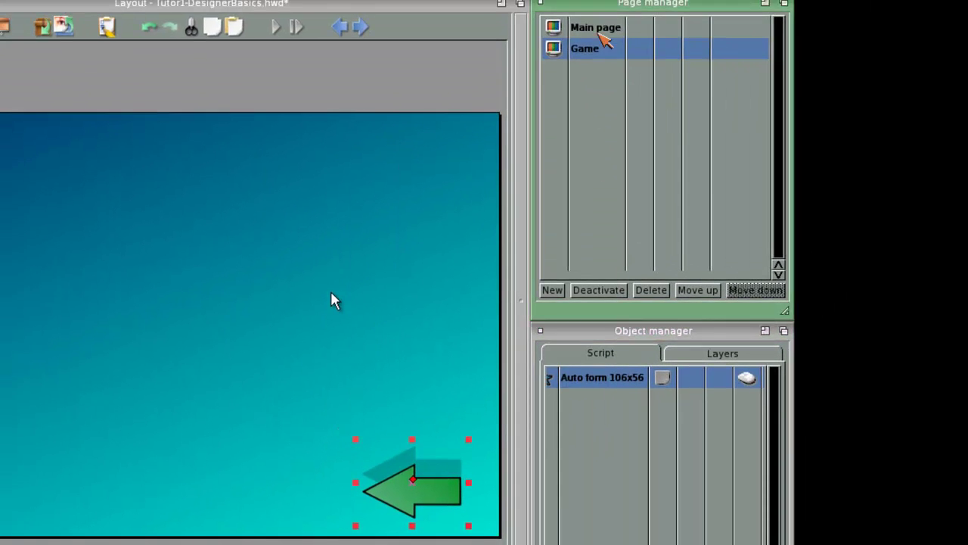
Step: On Main page, add a Change page event targeting Game to the On mouse click event of Arrow 3's button
left_click(599, 34)
left_click(310, 342)
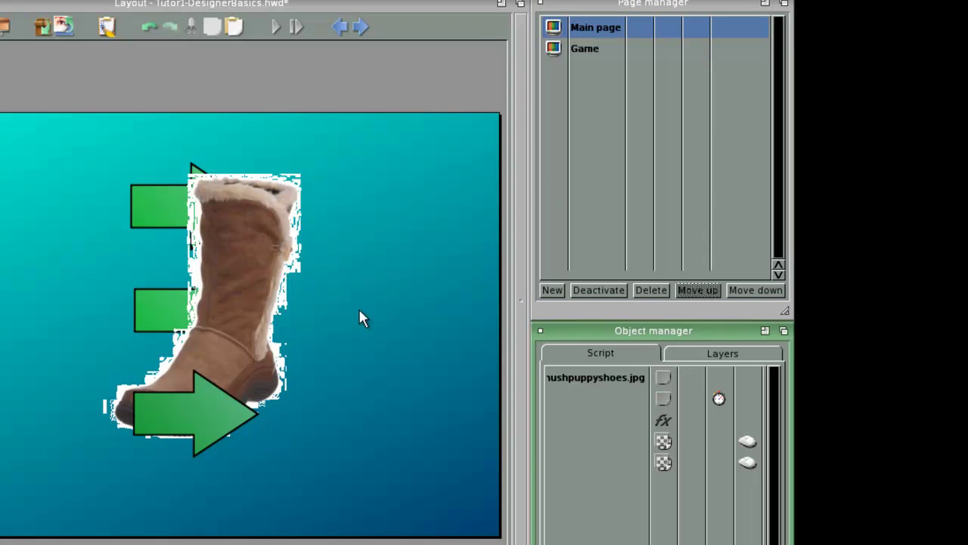
left_click(747, 442)
left_click(748, 443)
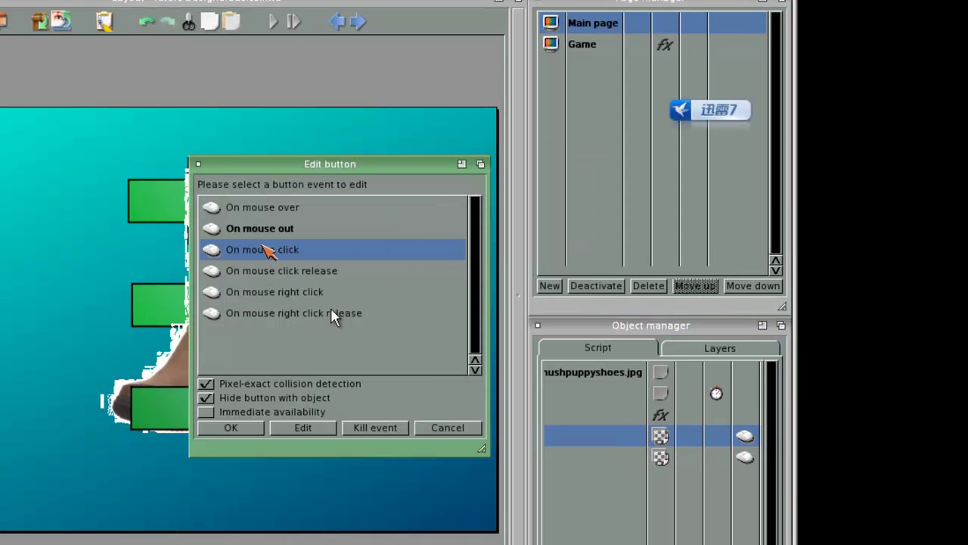
double_click(263, 248)
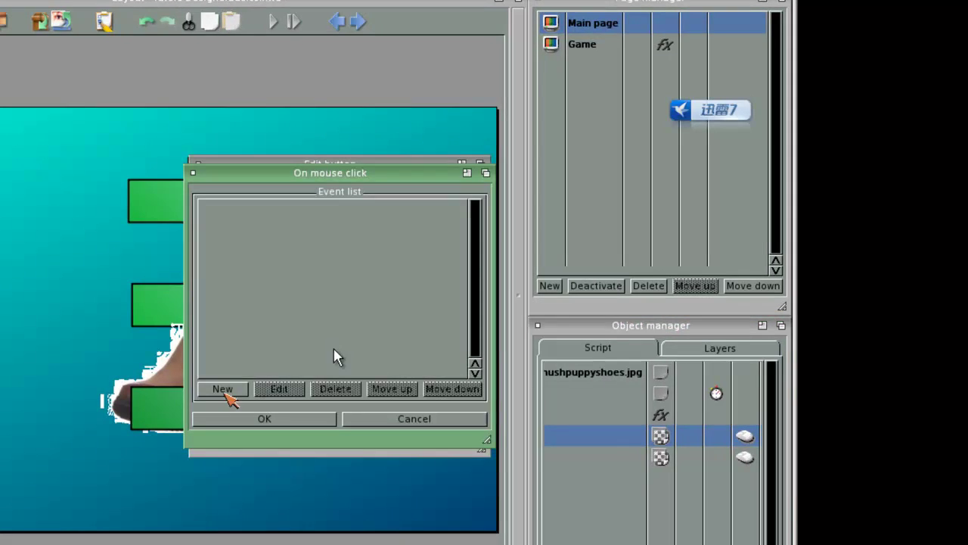
left_click(223, 388)
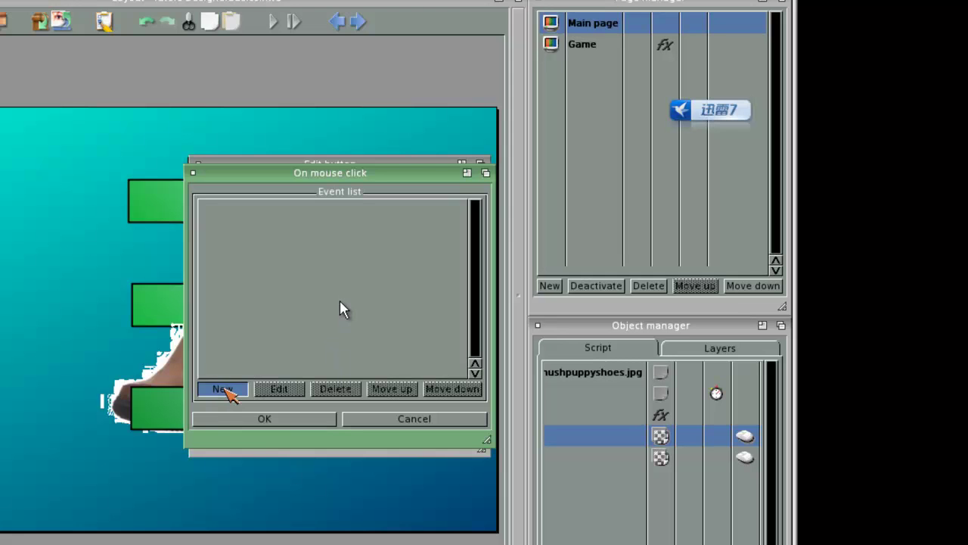
double_click(280, 237)
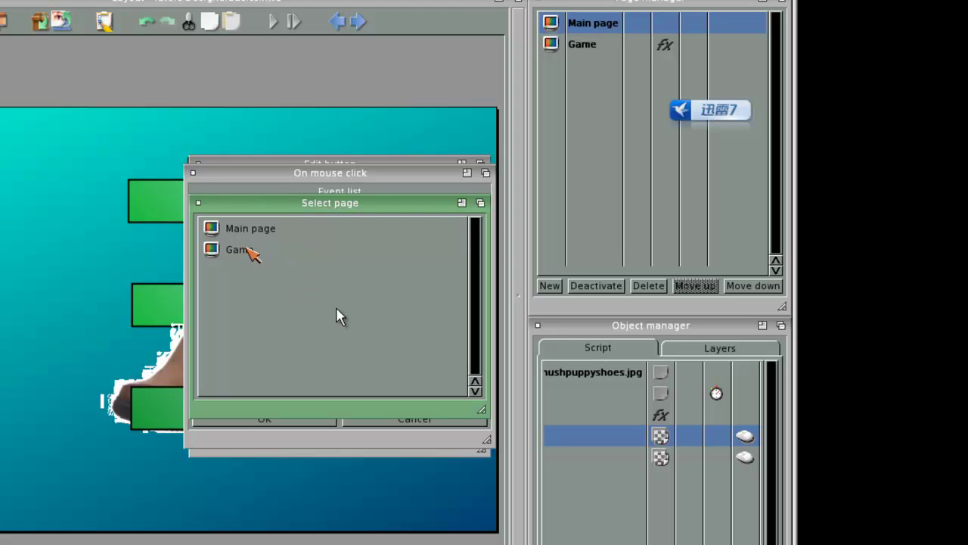
left_click(248, 249)
double_click(249, 249)
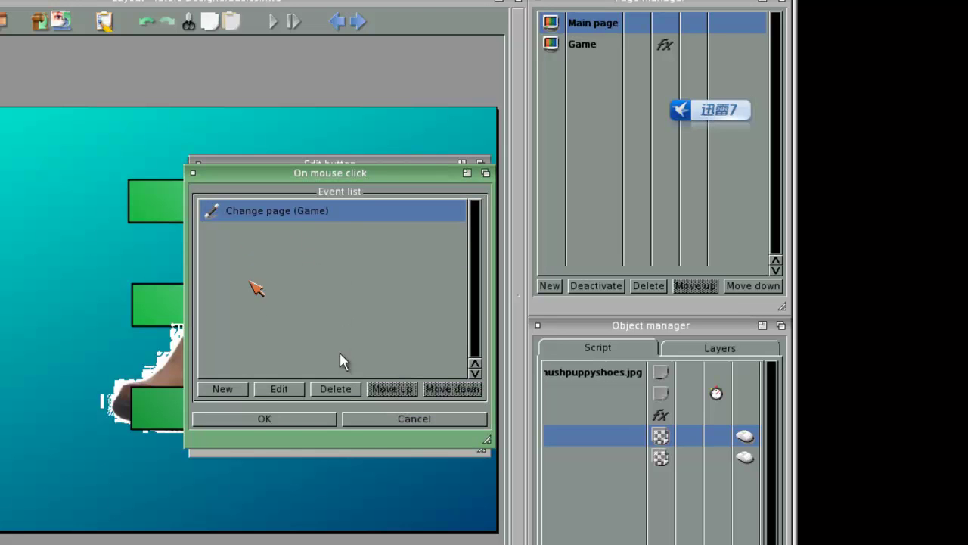
left_click(263, 421)
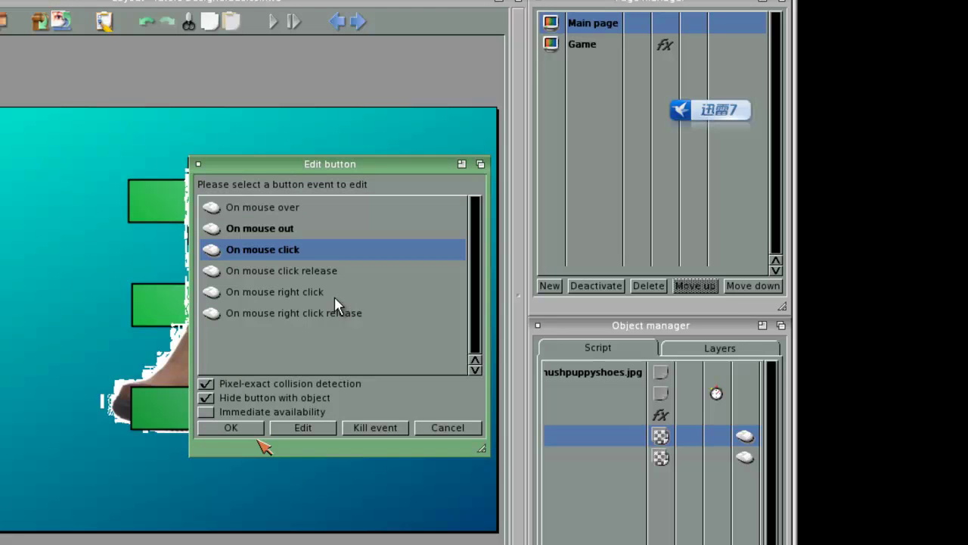
left_click(249, 430)
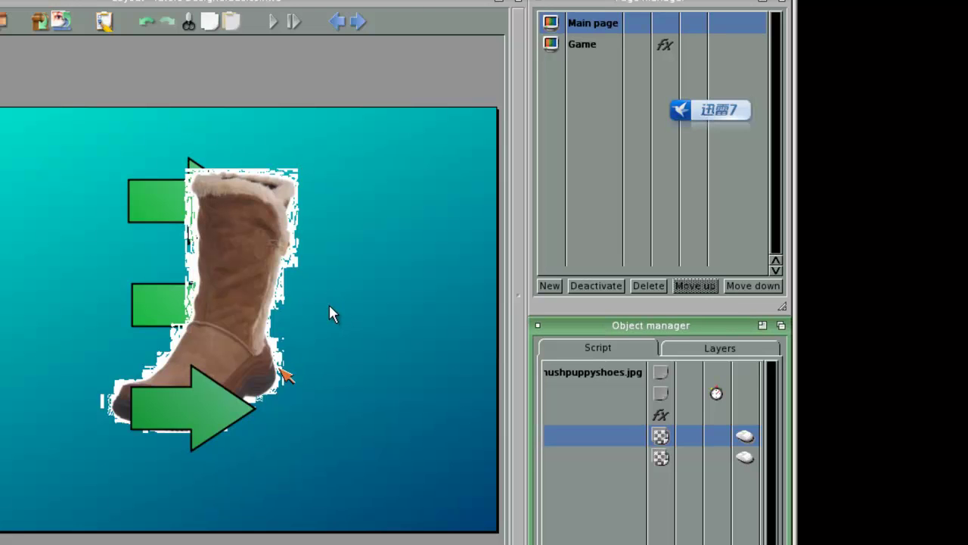
Step: Run the project and test the arrow buttons by switching back and forth between Main page and Game
left_click(270, 24)
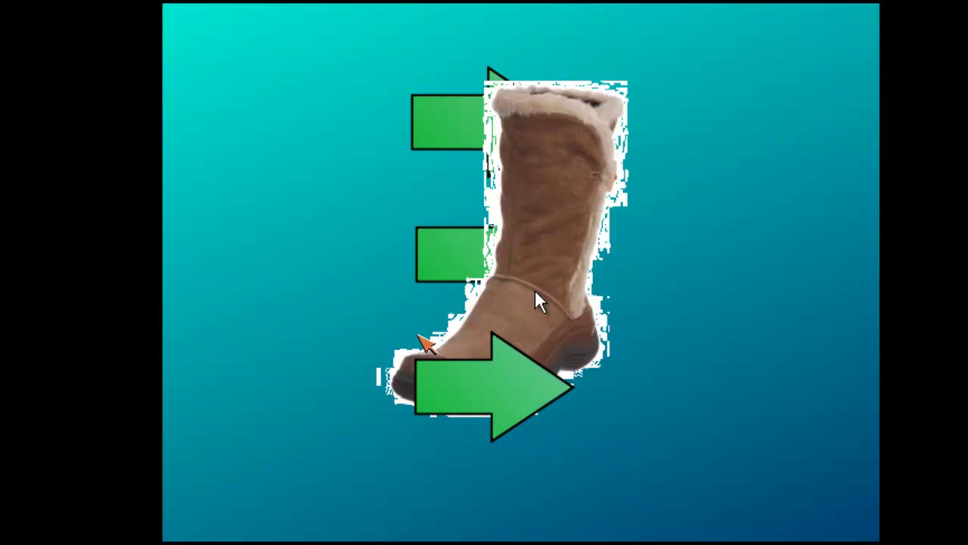
left_click(530, 413)
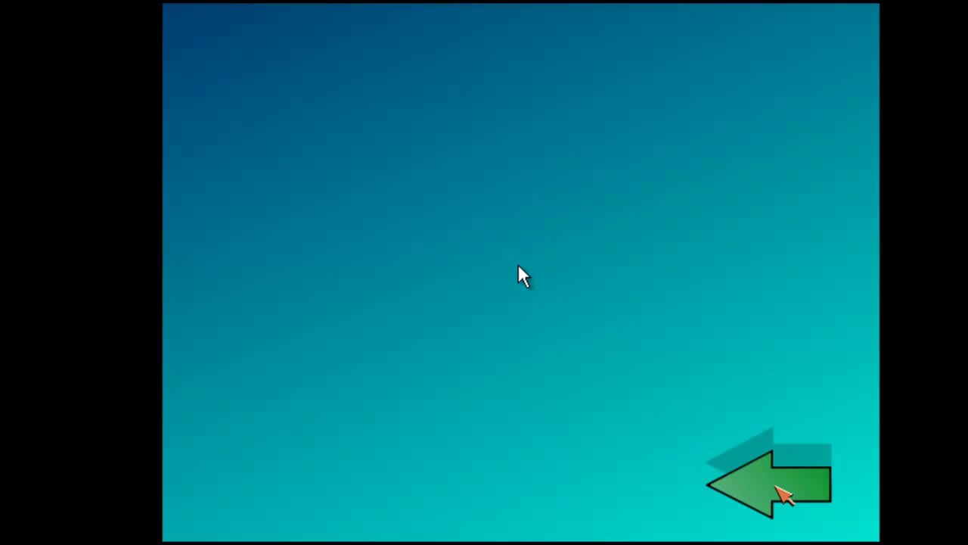
left_click(776, 493)
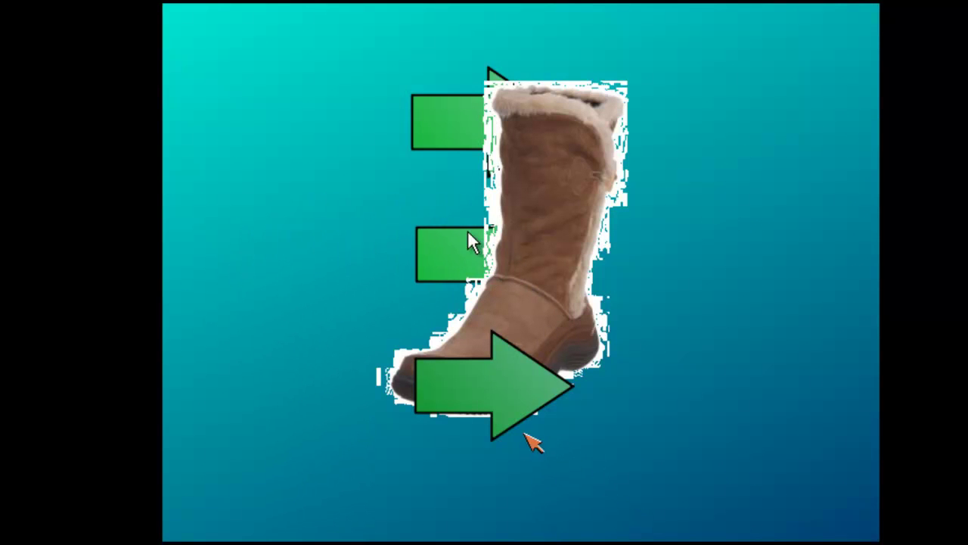
left_click(511, 383)
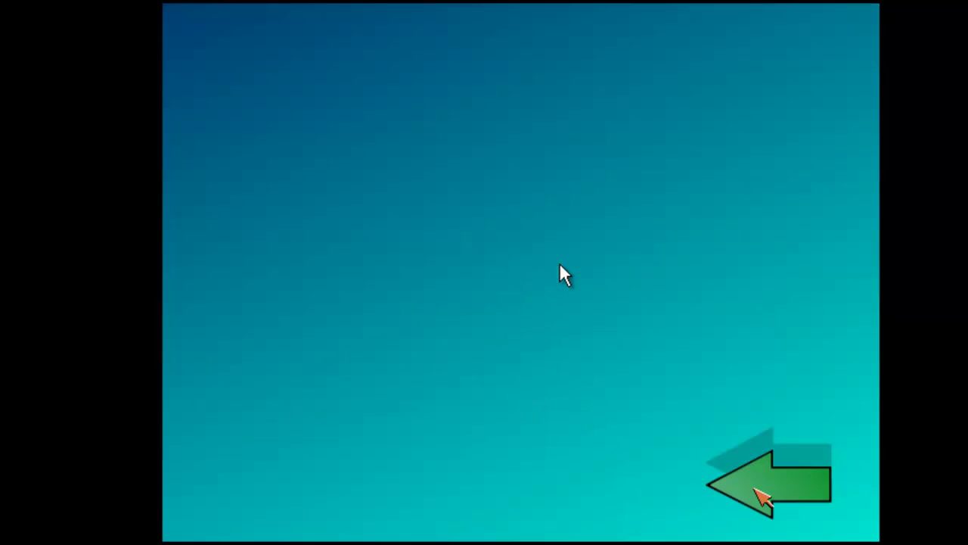
Step: In the running project, return from Game to Main page through its arrow and end the test run
left_click(760, 493)
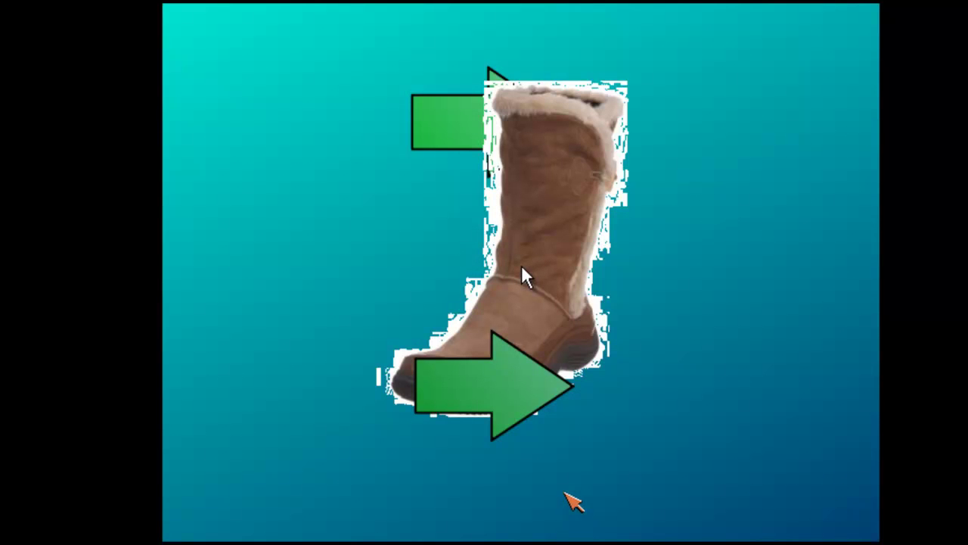
key("Escape")
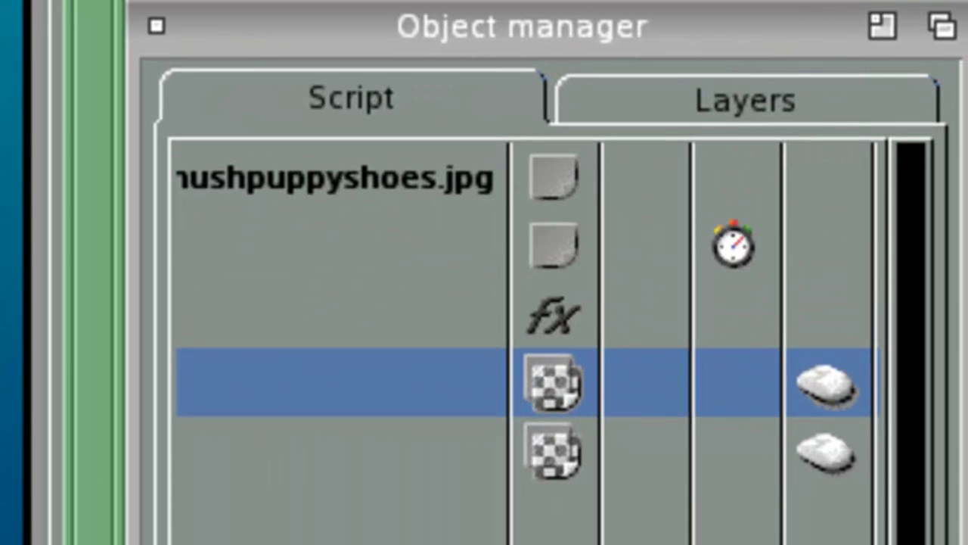
Step: Look at Main page's sound settings and cancel them without changes
left_click(556, 246)
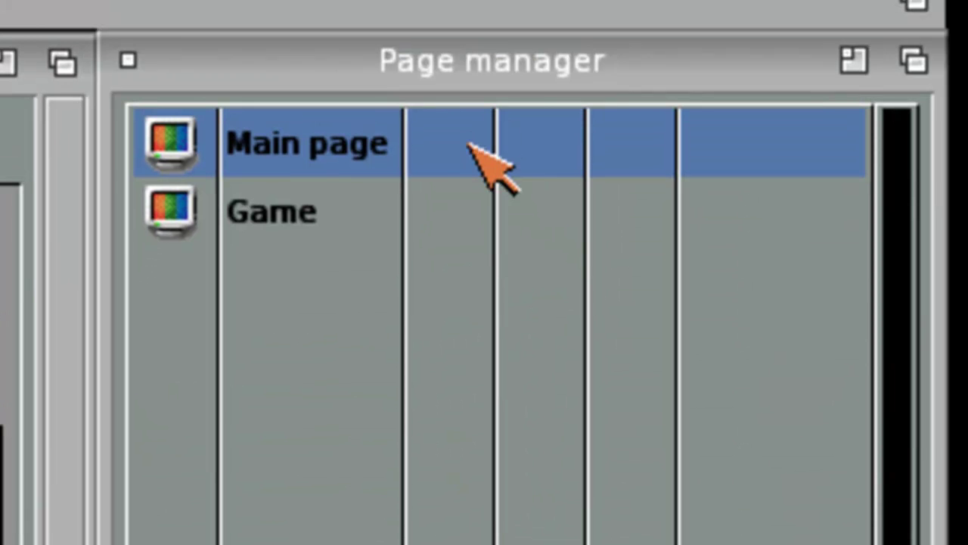
left_click(469, 143)
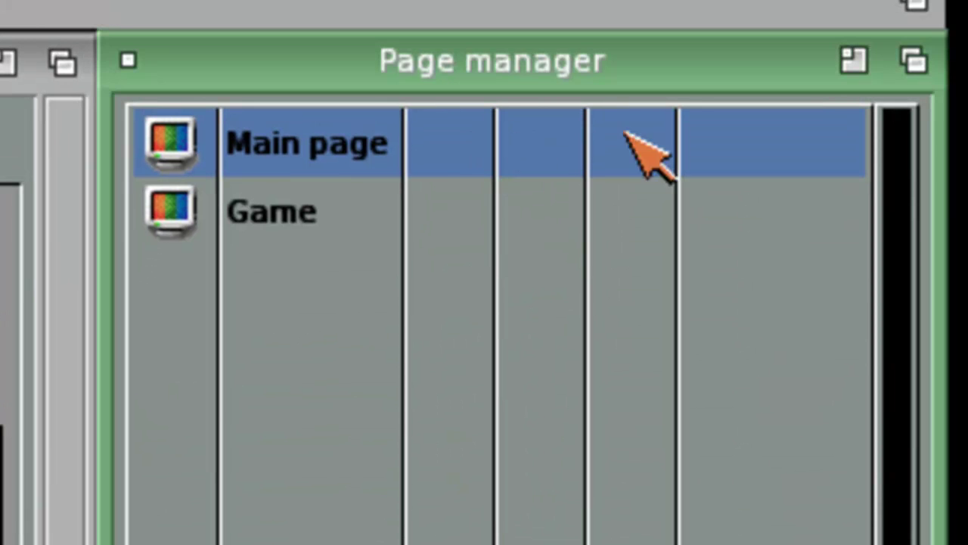
double_click(469, 156)
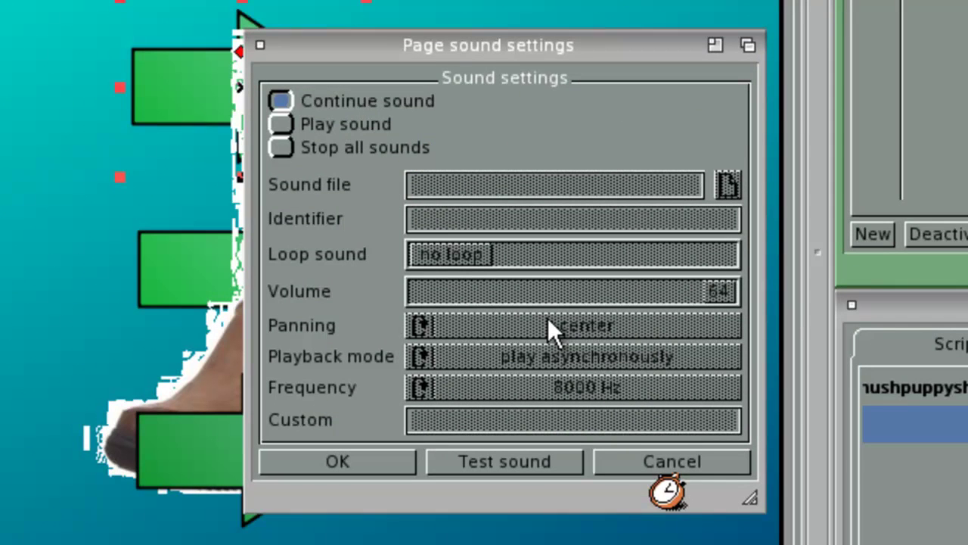
left_click(663, 467)
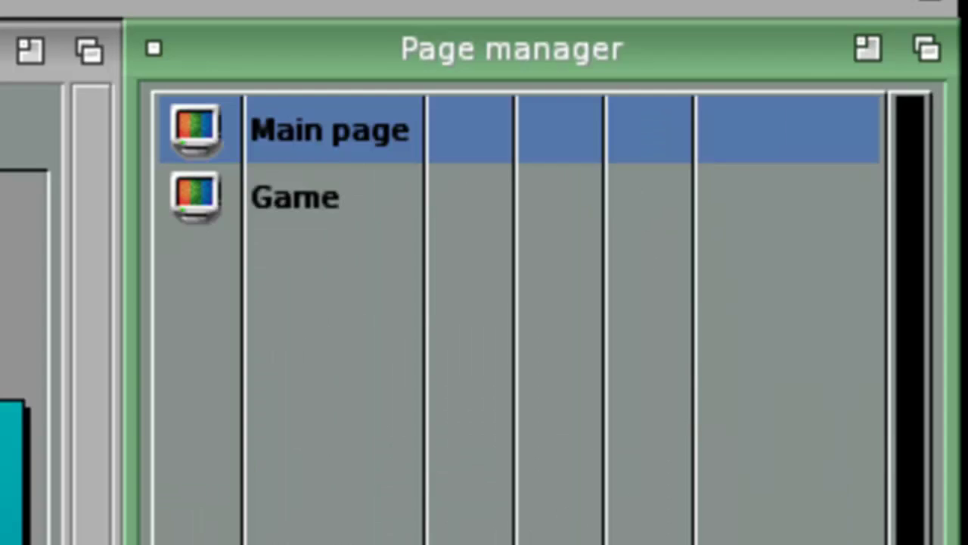
Step: Give the Game page the scroll-in transition effect whose preview shows a downward-pointing arrow
double_click(558, 208)
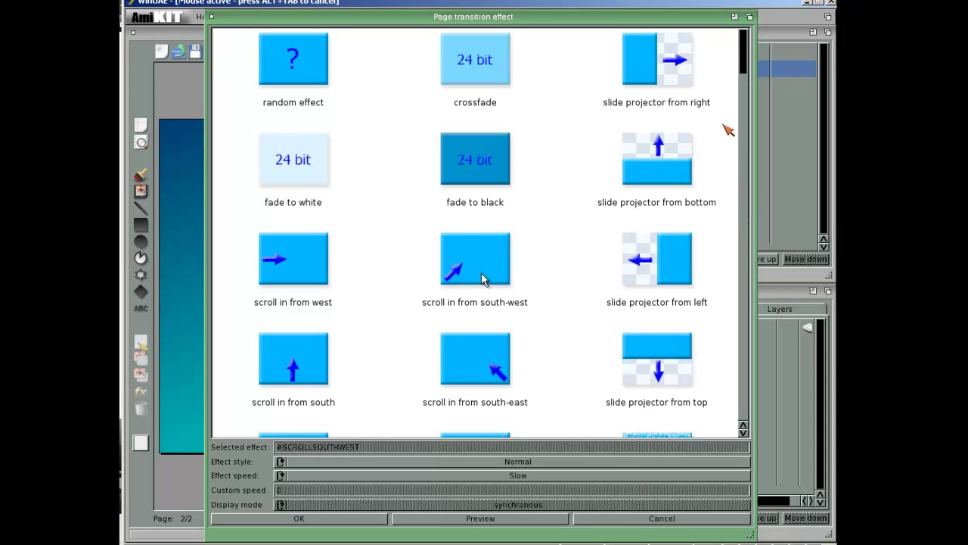
left_click_drag(746, 47, 764, 66)
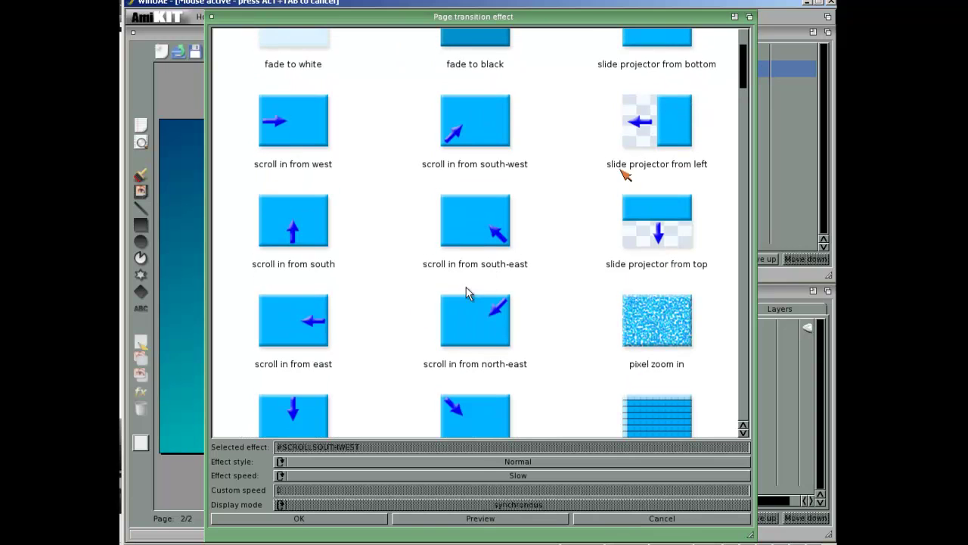
left_click(291, 425)
left_click(320, 521)
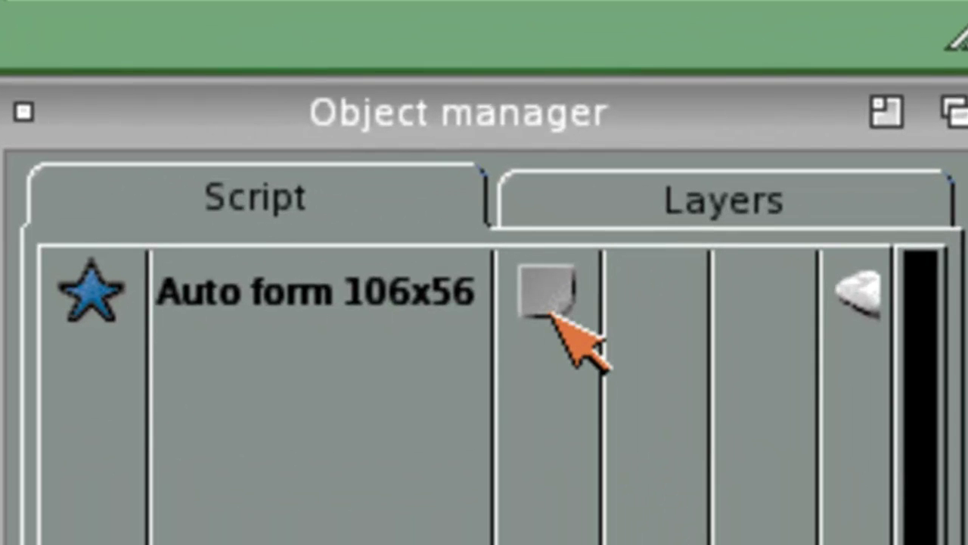
Step: Compare the Game page arrow's plain and checkered display modes with a test run, and leave it on checkered
left_click(547, 301)
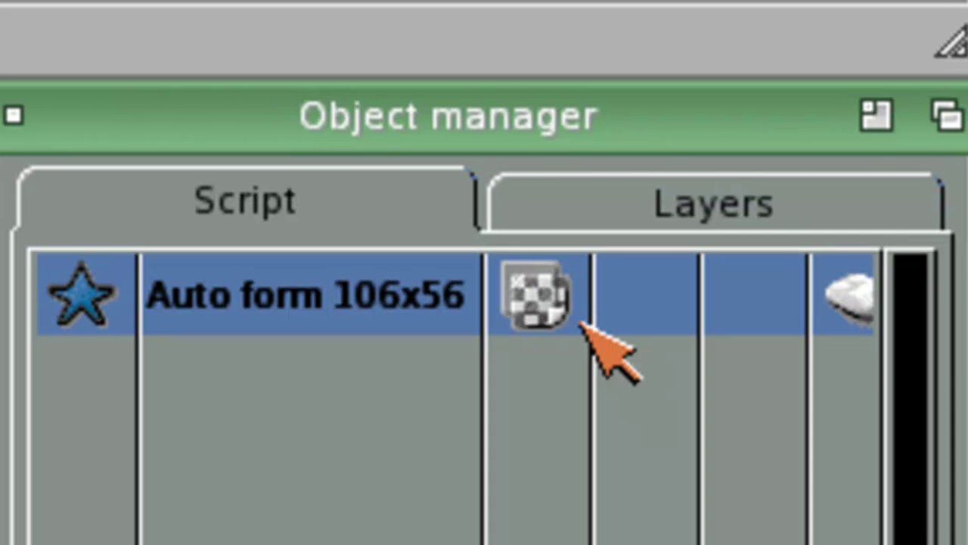
left_click(582, 323)
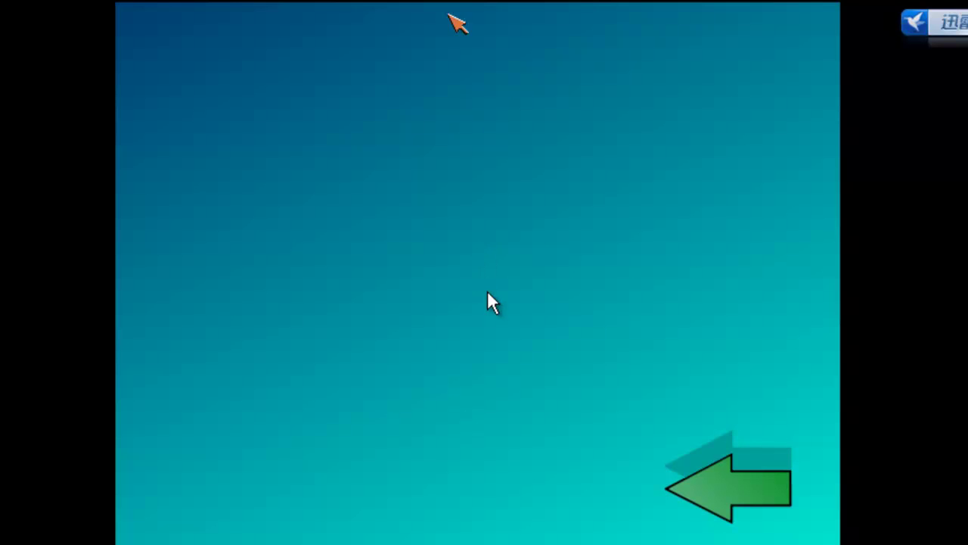
left_click(771, 490)
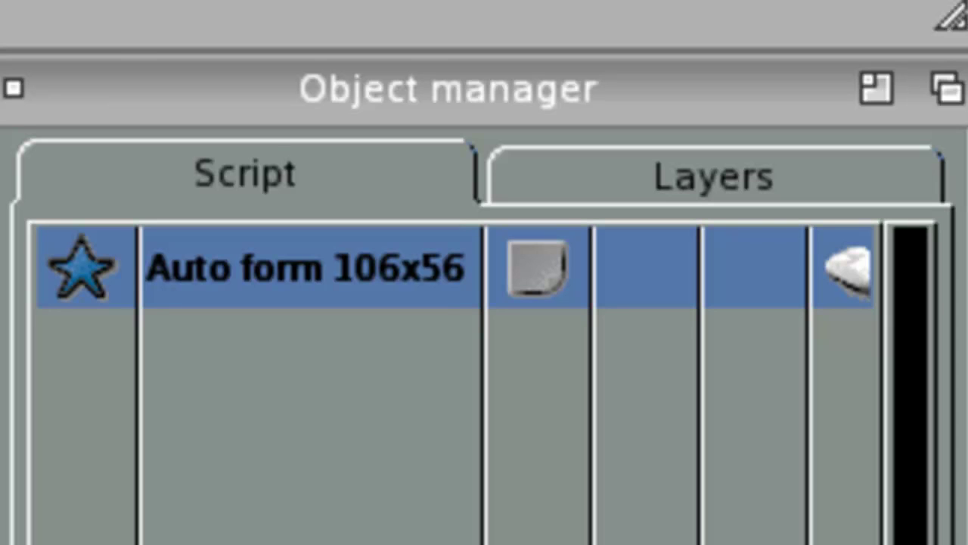
left_click(560, 261)
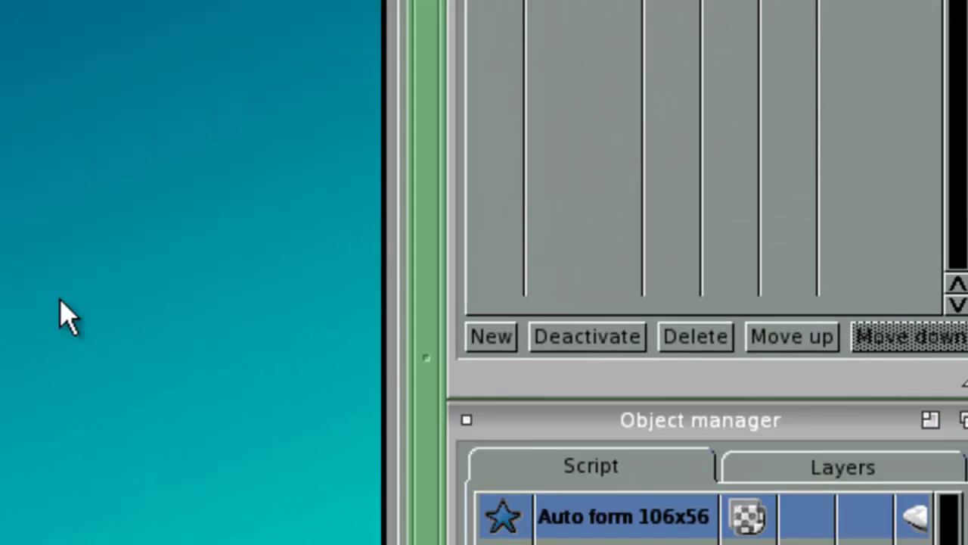
Step: Run the project, go from Main page to Game through the lowest arrow to test the transition, and end the run
left_click(181, 36)
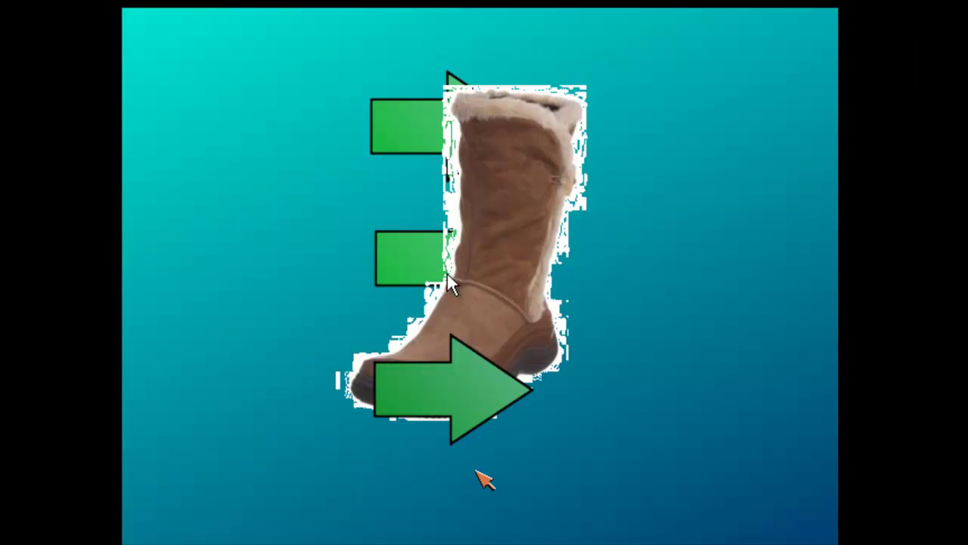
left_click(484, 384)
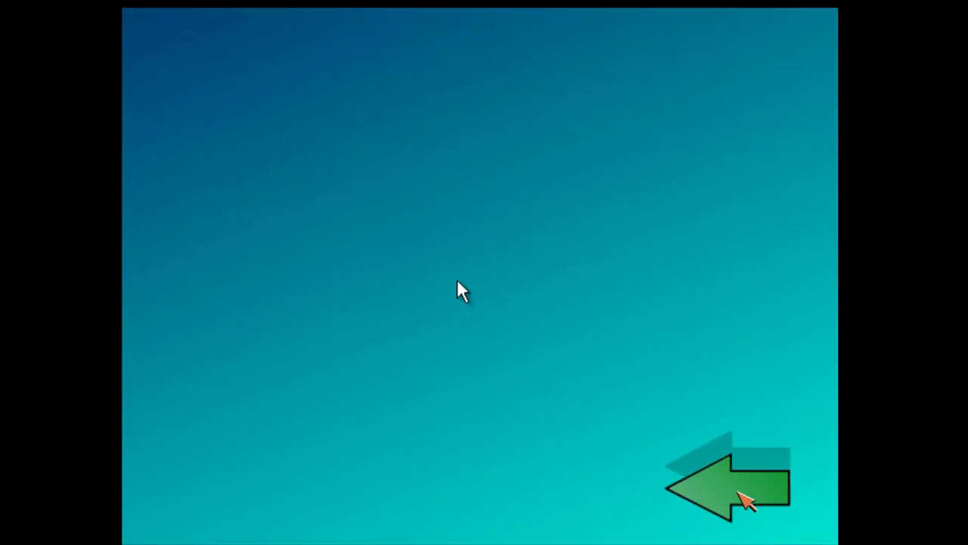
key("Escape")
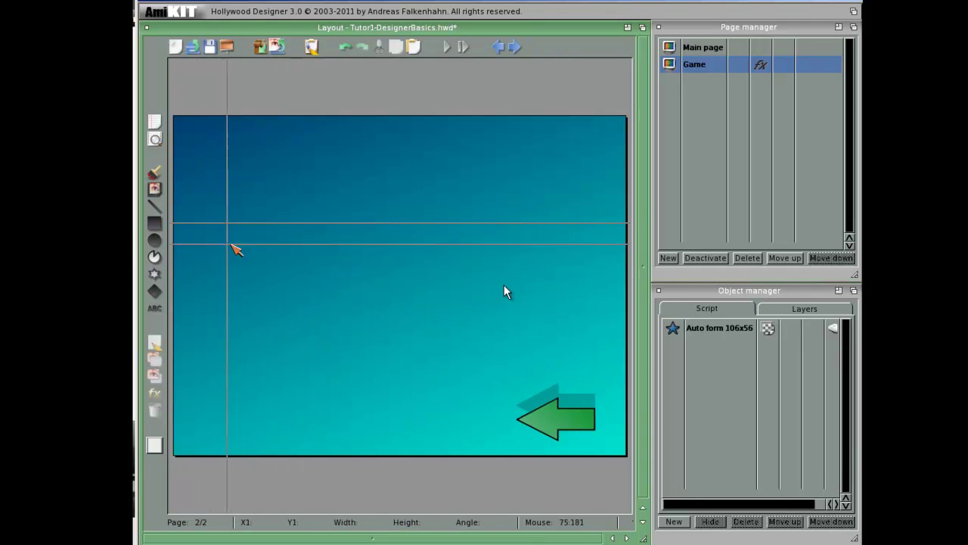
Step: Draw a rectangle about 77 by 93 in the left half of the Game page and fill it with a single grey colour
left_click_drag(214, 217, 268, 280)
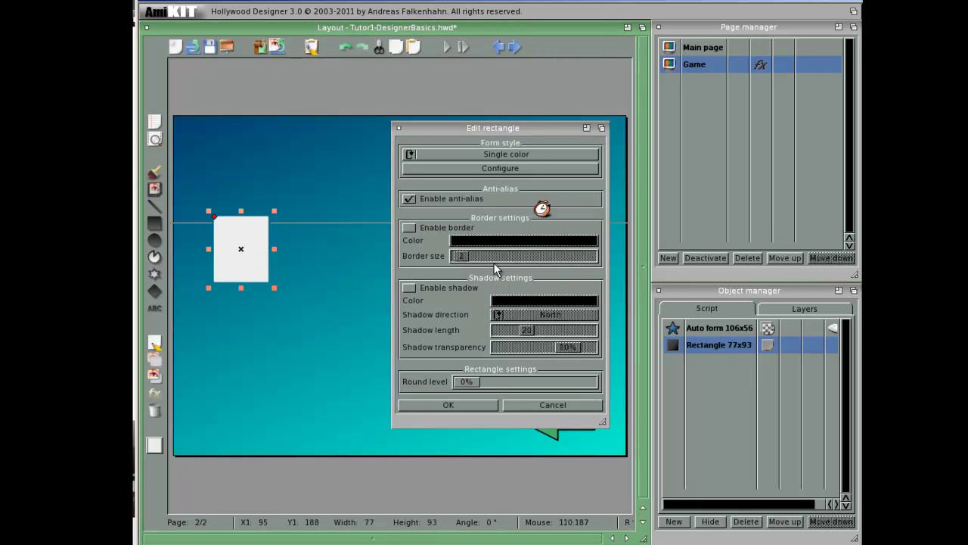
left_click(517, 155)
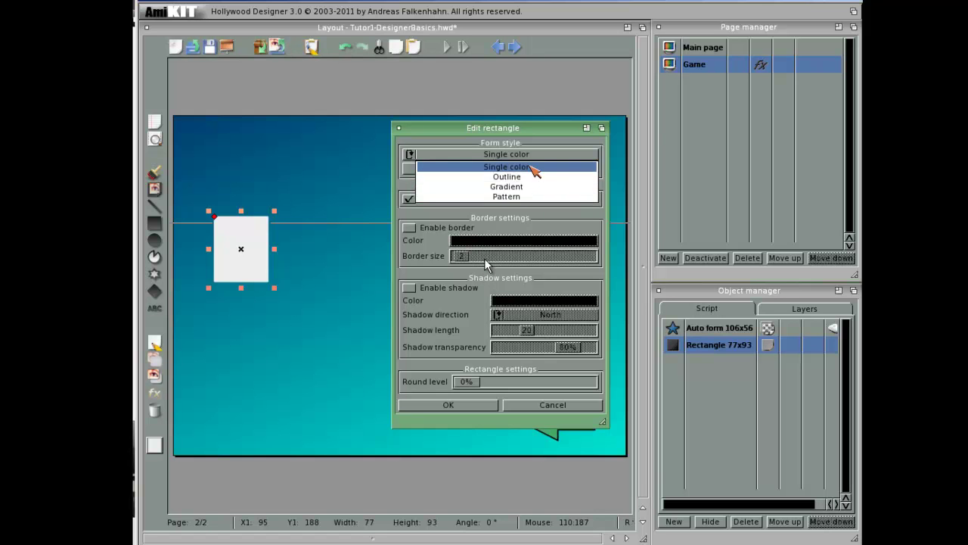
left_click(530, 166)
left_click(529, 168)
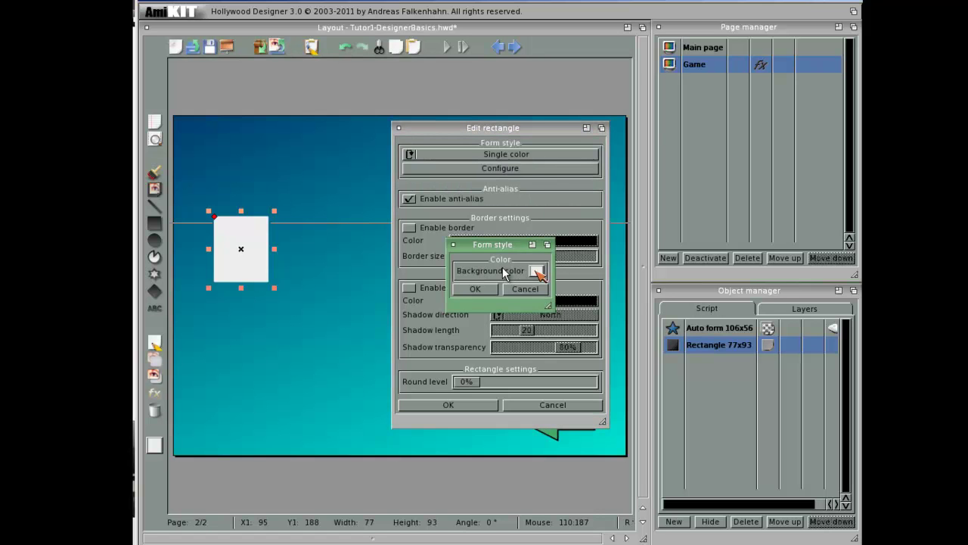
left_click(537, 271)
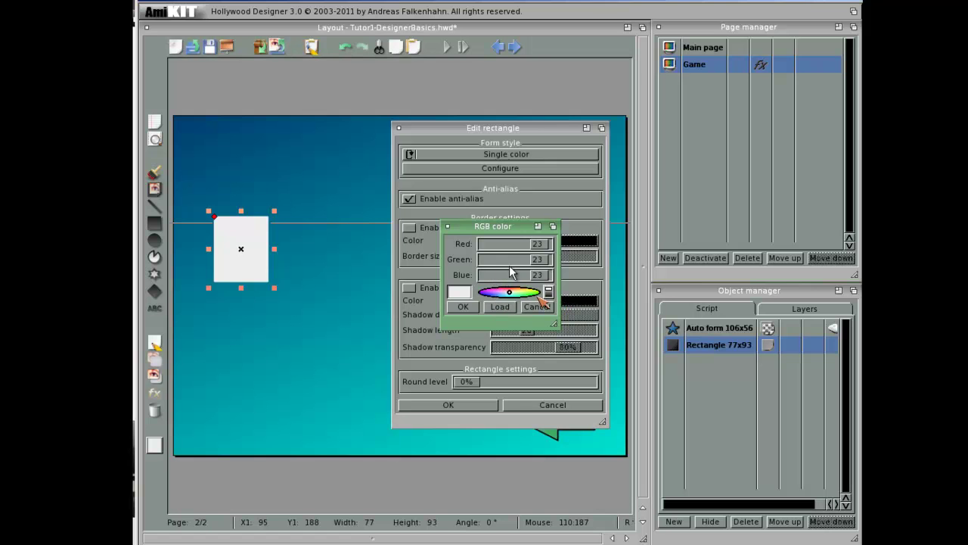
left_click_drag(548, 289, 547, 297)
left_click(473, 305)
left_click(475, 289)
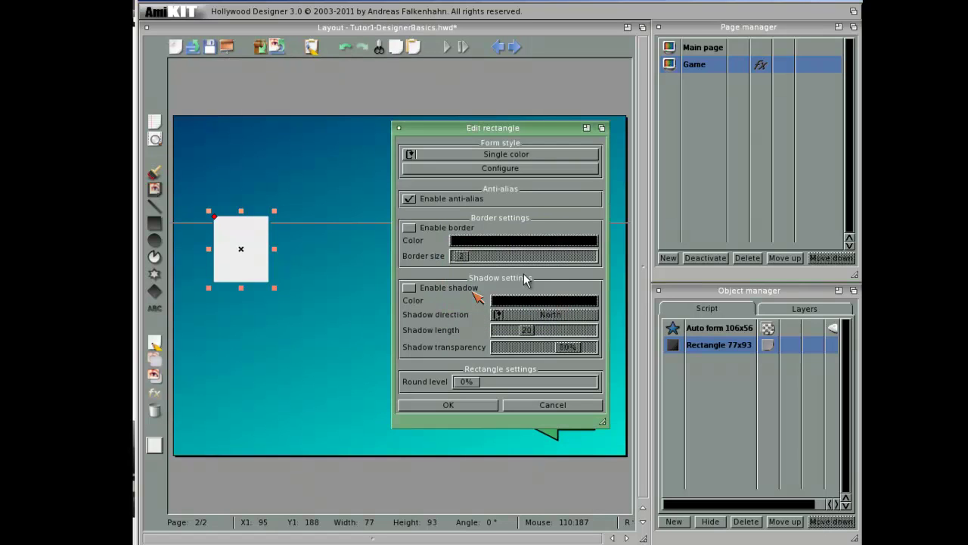
left_click(475, 405)
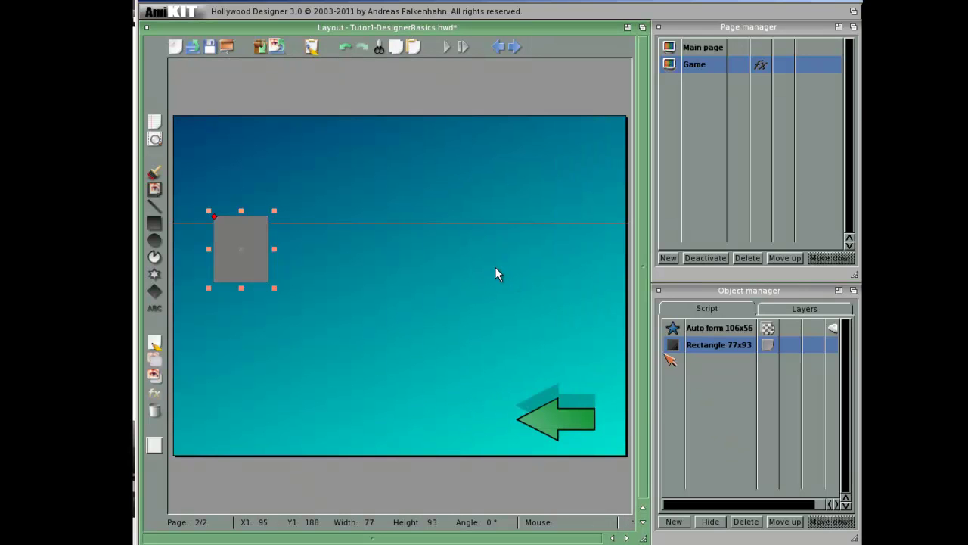
Step: Copy the grey rectangle and paste it seven times onto the Game page
right_click(666, 355)
mouse_move(662, 358)
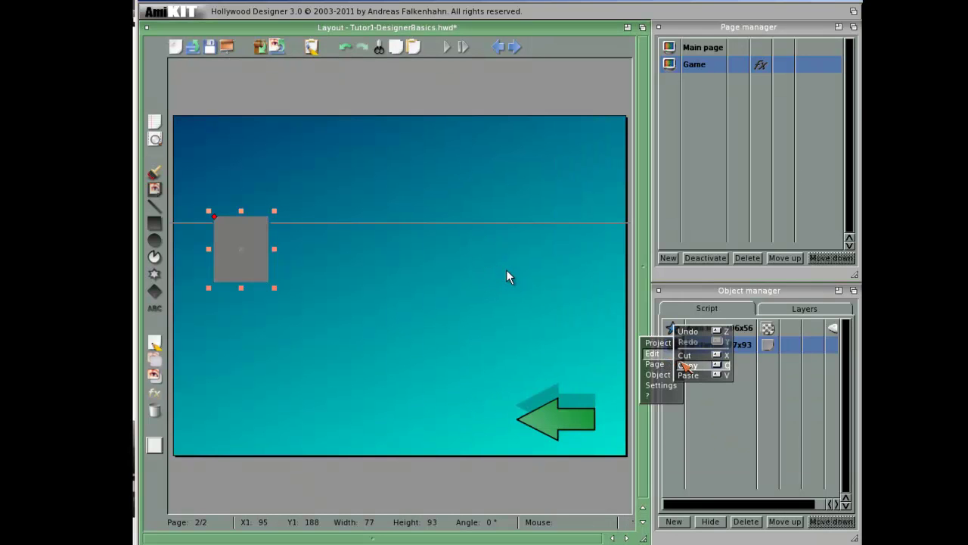
right_click(661, 349)
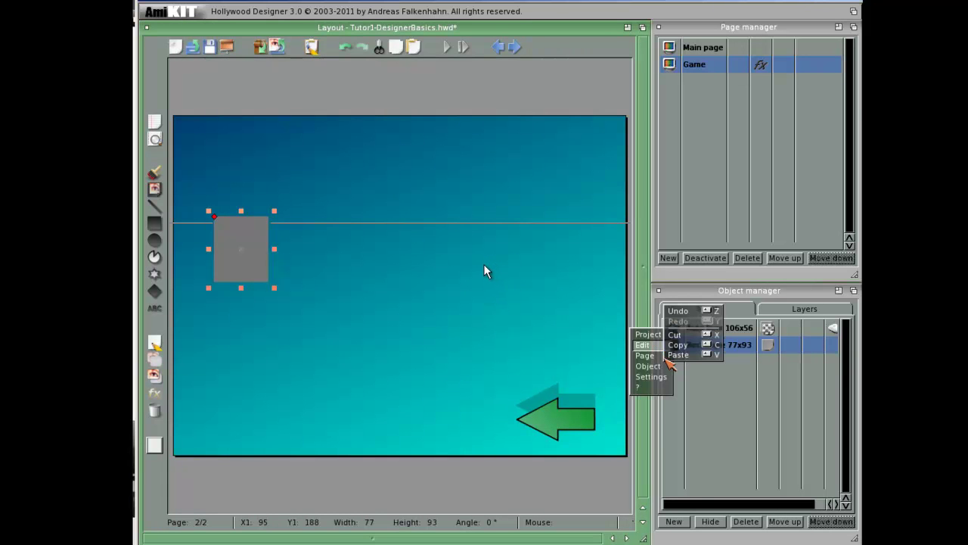
left_click(683, 354)
right_click(661, 352)
left_click(684, 355)
right_click(661, 351)
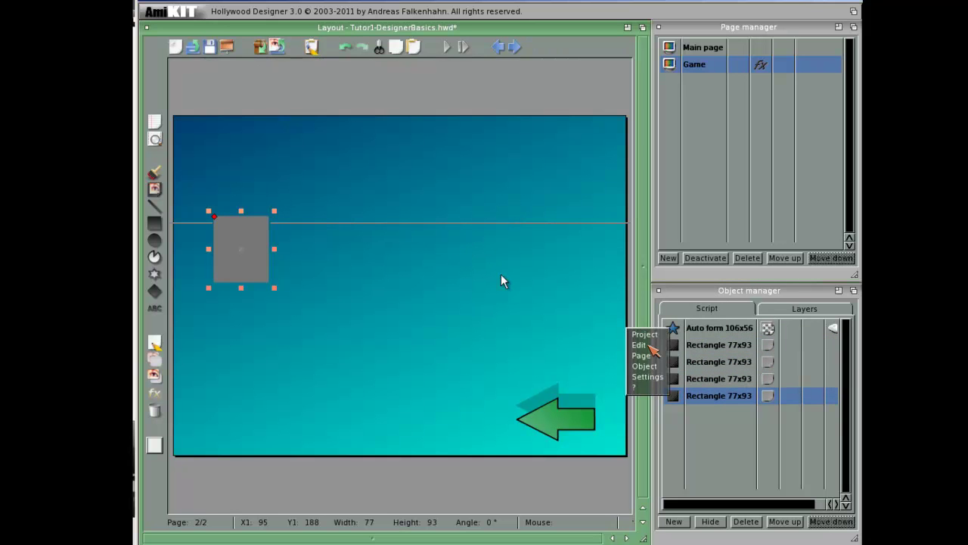
left_click(683, 355)
right_click(660, 352)
left_click(683, 355)
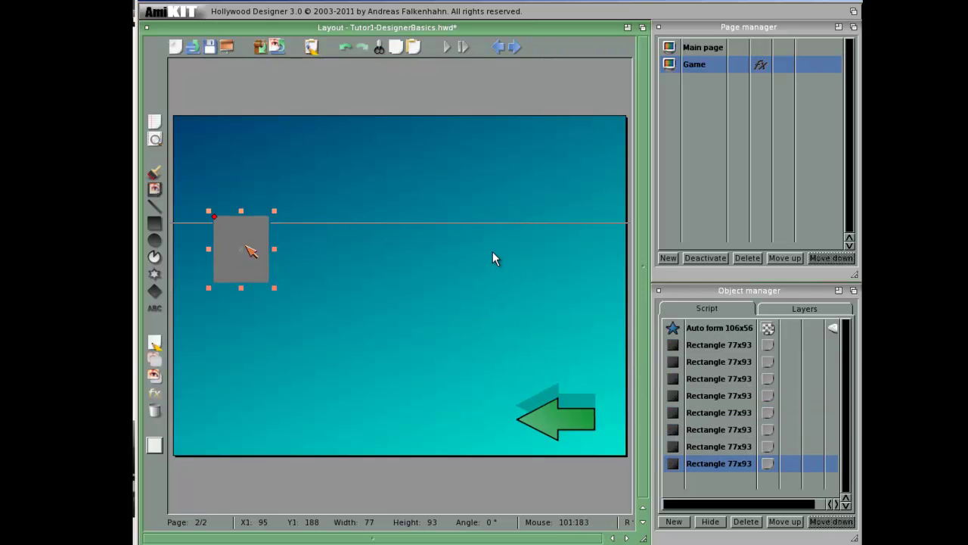
Step: Spread the stacked rectangles into two evenly spaced rows of four and deselect them
left_click_drag(252, 251, 251, 335)
left_click(244, 250)
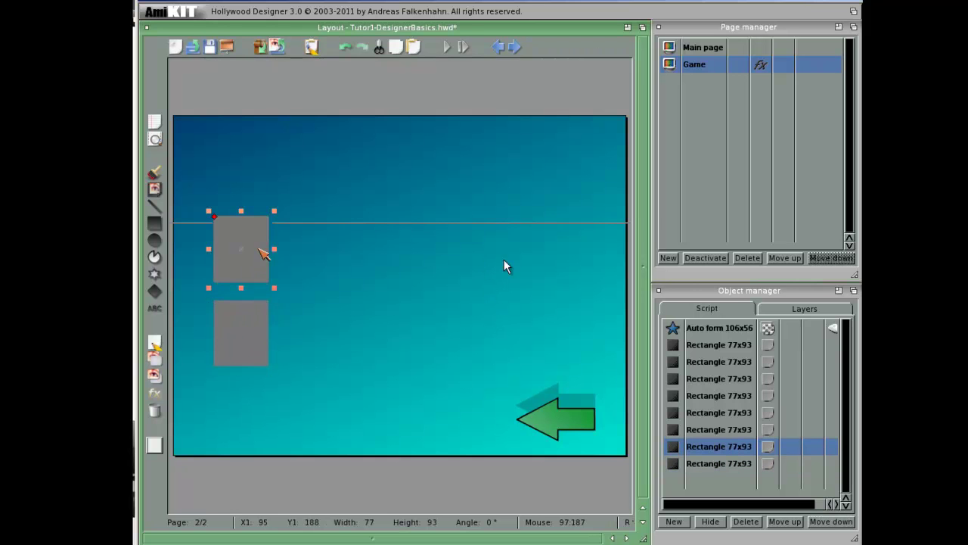
left_click_drag(244, 250, 316, 255)
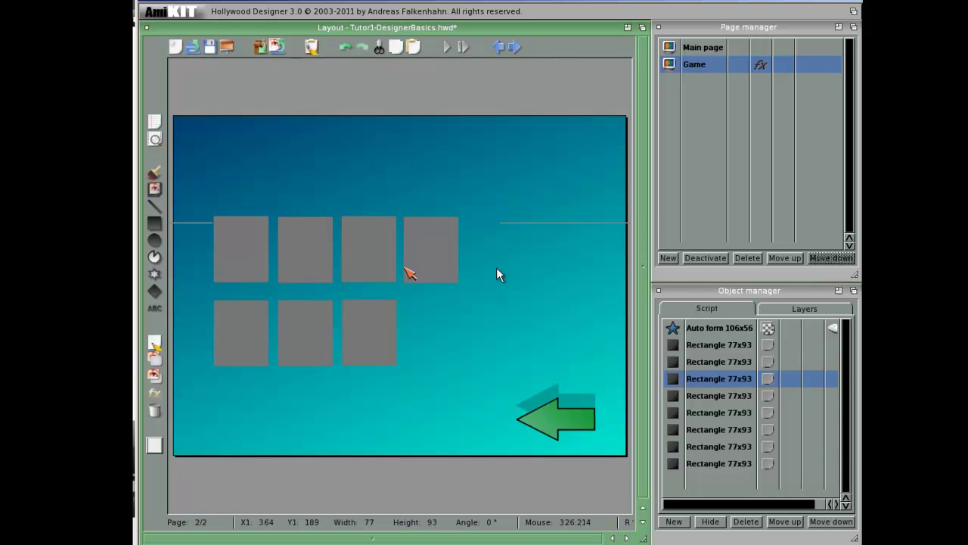
left_click_drag(239, 272, 429, 352)
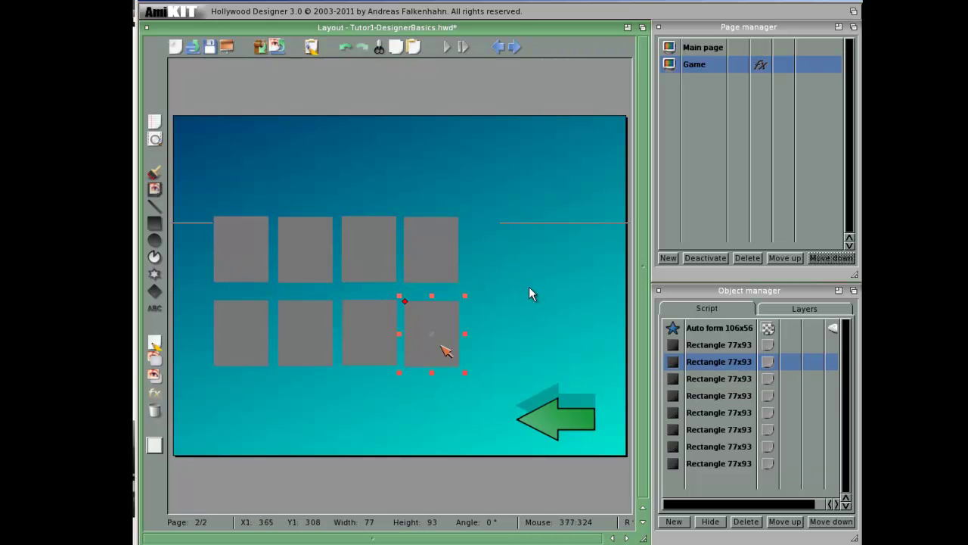
left_click(499, 327)
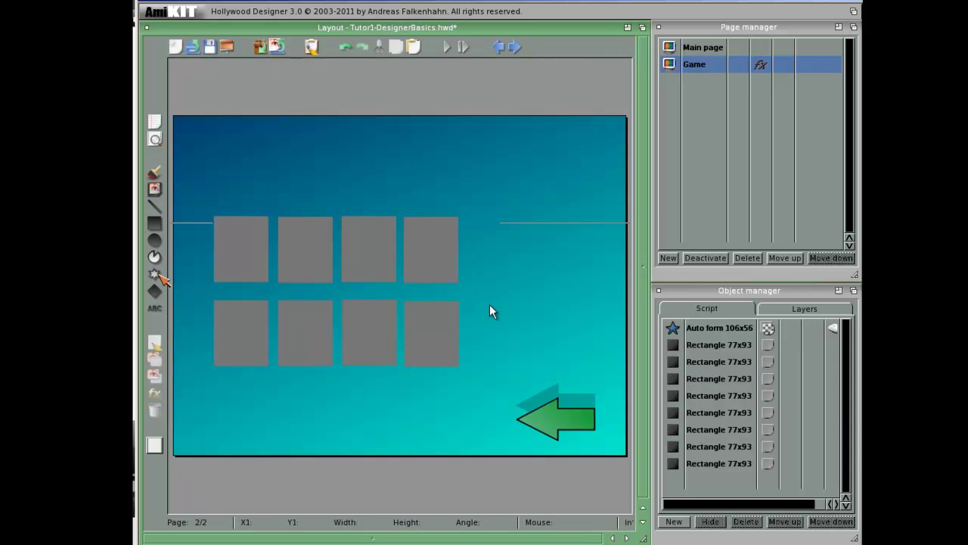
Step: Add the text "Treasure!" to the Game page and place it beside the right end of the upper rectangle row
left_click(163, 304)
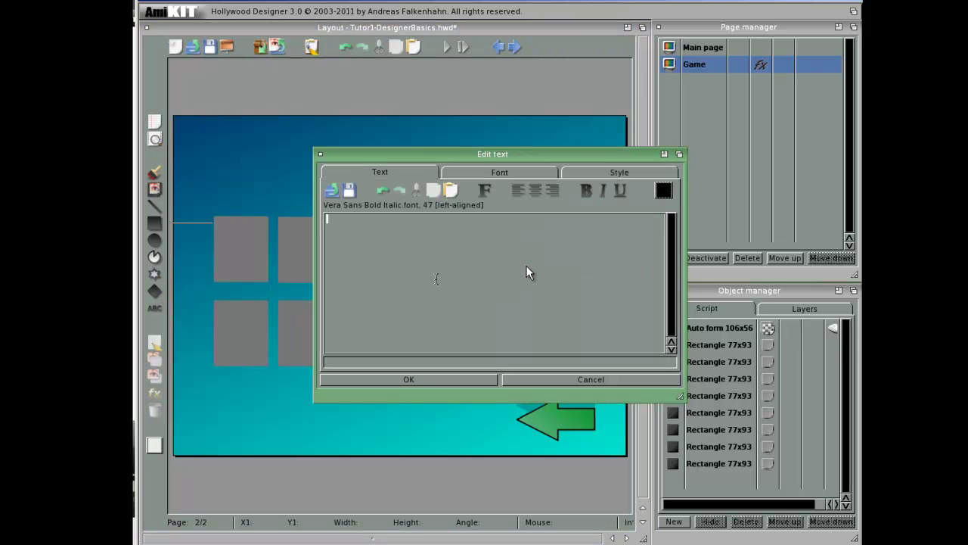
type("Treasure!")
left_click(408, 379)
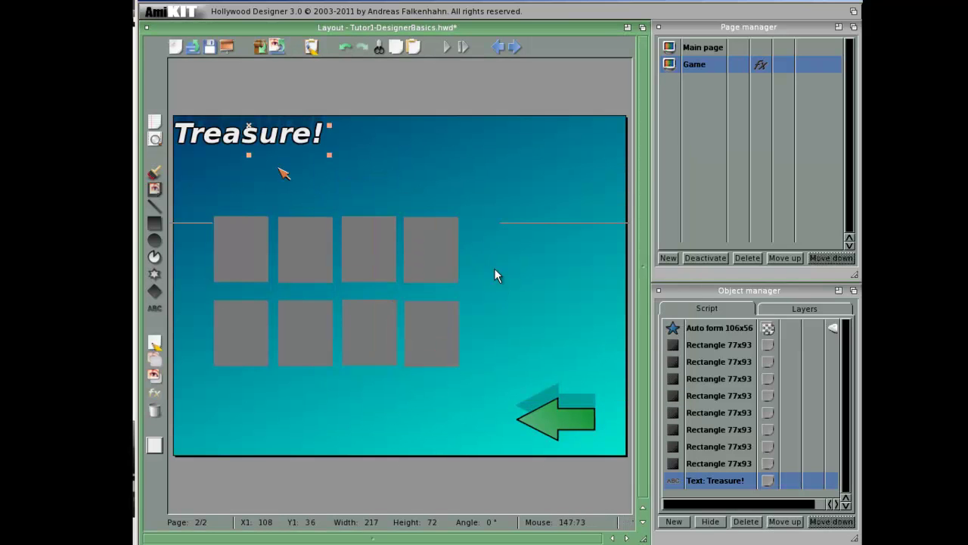
left_click_drag(249, 144, 544, 278)
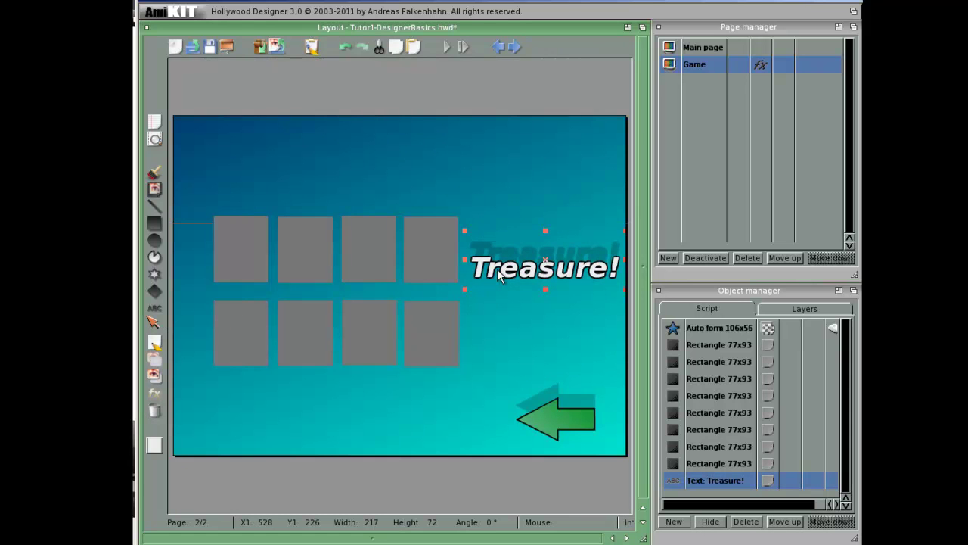
Step: Add the text "Congratulations!" and place it across the lower row of rectangles
double_click(504, 271)
type("congratulations!")
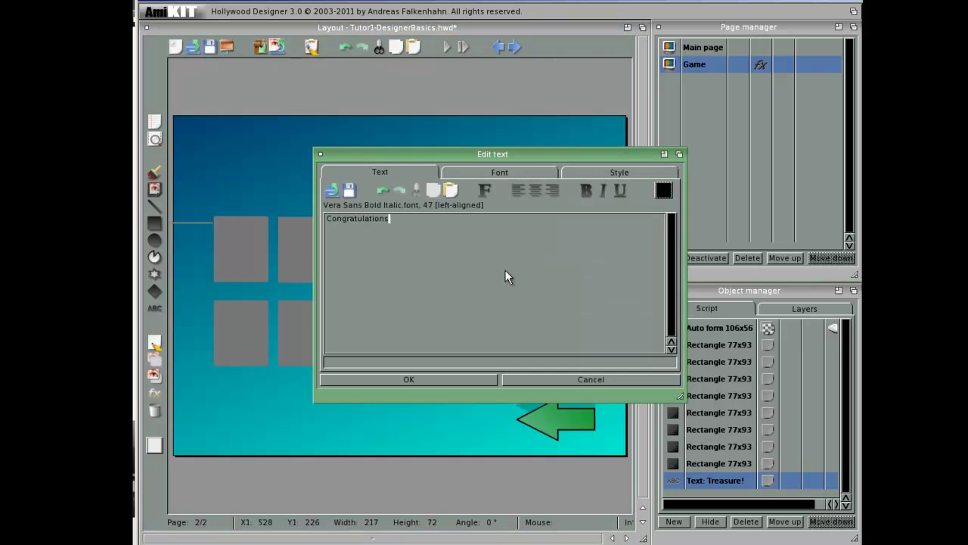
left_click(409, 379)
left_click(401, 336)
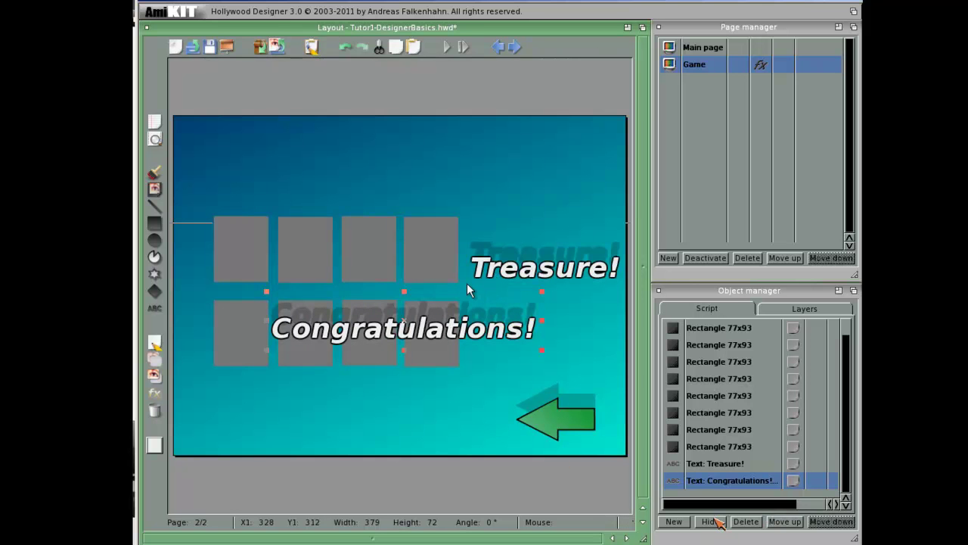
Step: Hide the text "Congratulations!" on the Game page
left_click(711, 522)
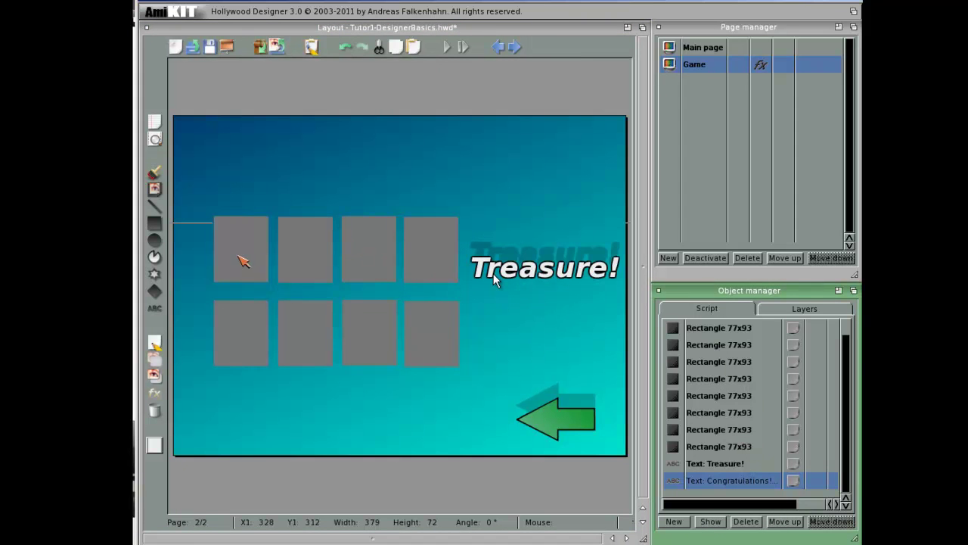
Step: Check which entry in the object list belongs to which grey rectangle on the Game page
left_click(240, 257)
left_click(243, 335)
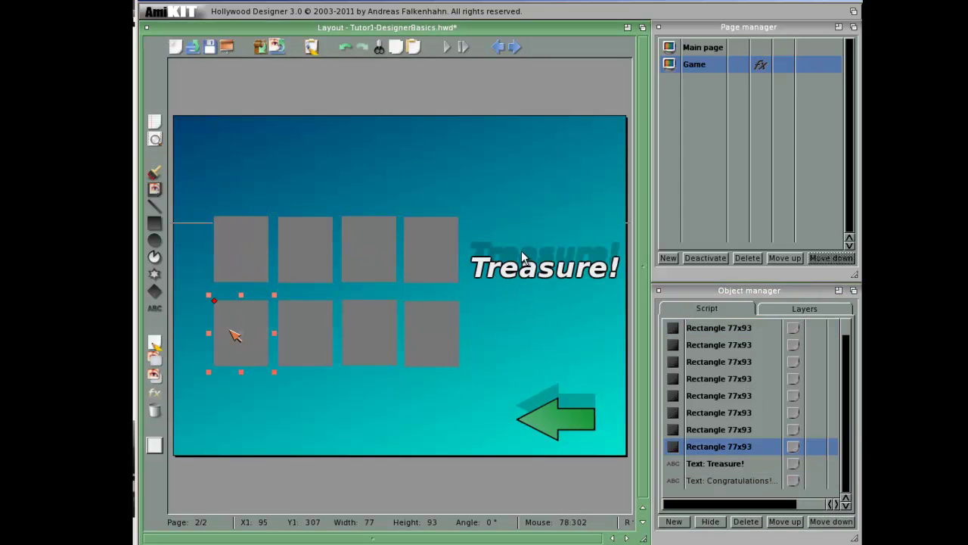
left_click(240, 277)
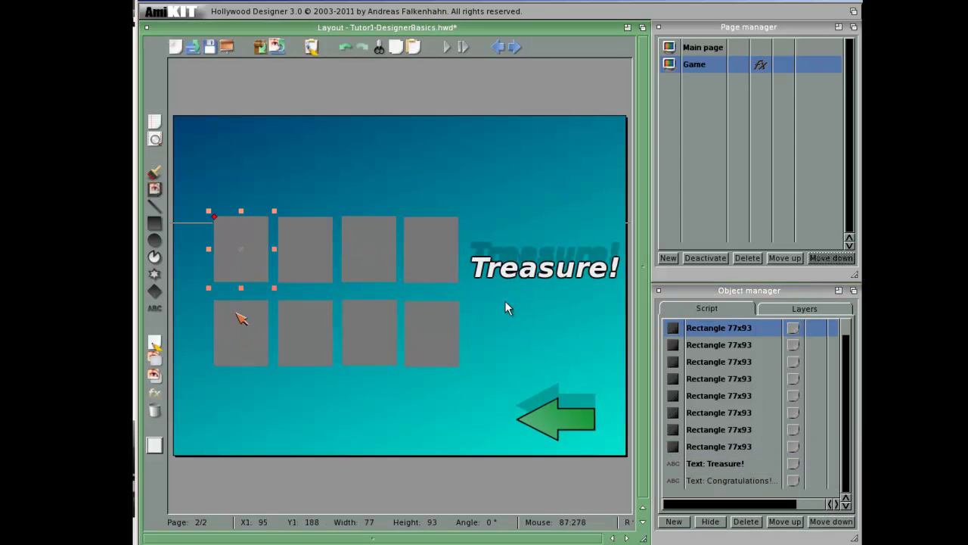
left_click(543, 274)
left_click(259, 249)
left_click(440, 271)
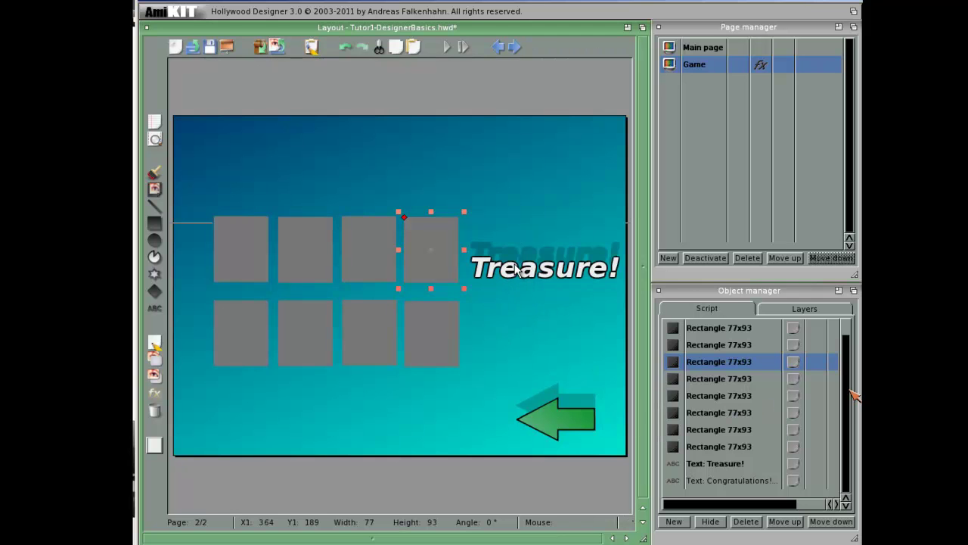
left_click_drag(845, 392, 842, 389)
left_click(708, 432)
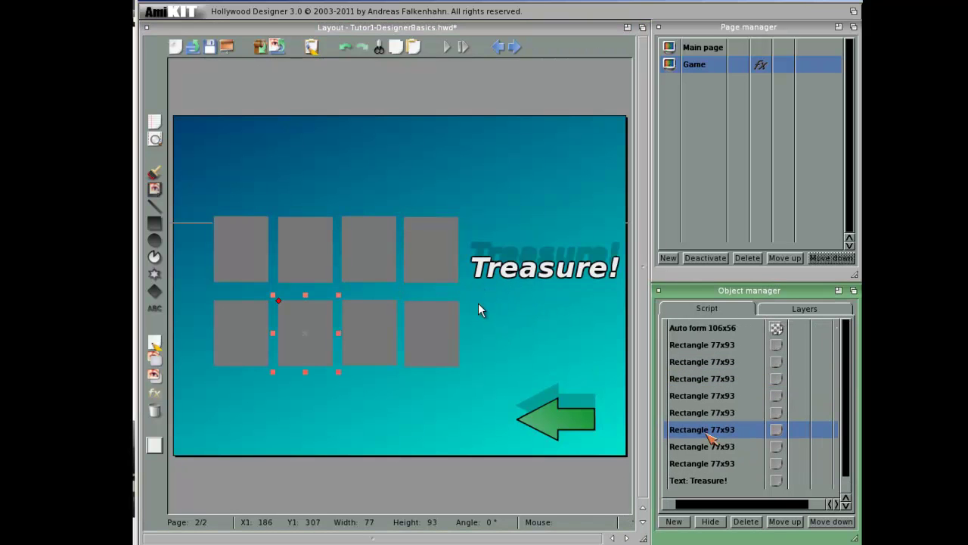
left_click(715, 395)
left_click(719, 345)
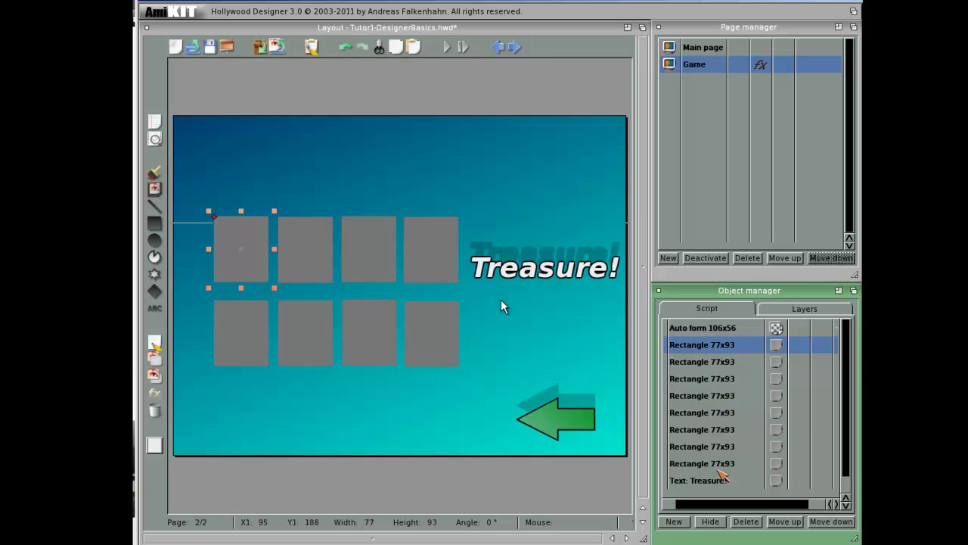
Step: Rename the first rectangle of the upper row to block1-1
left_click_drag(698, 505, 643, 508)
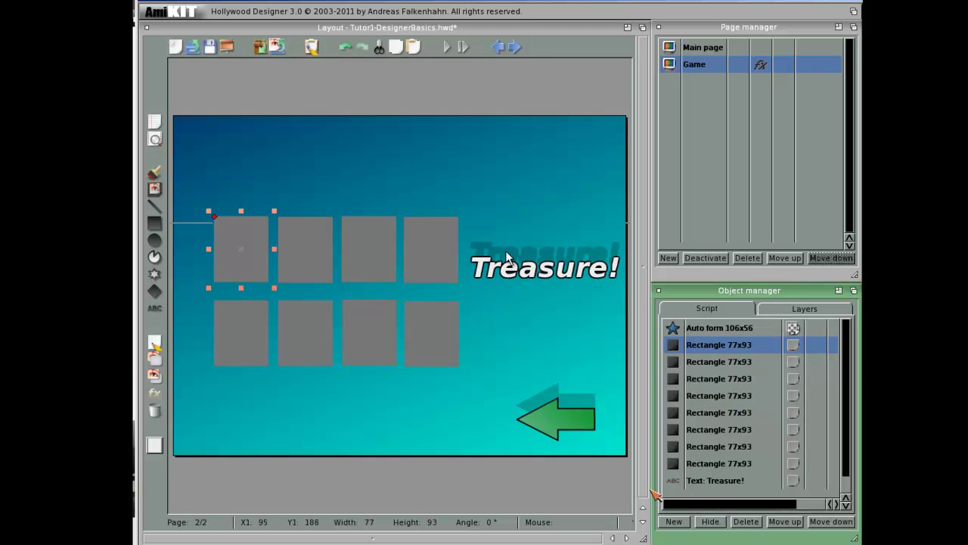
left_click(703, 361)
double_click(704, 344)
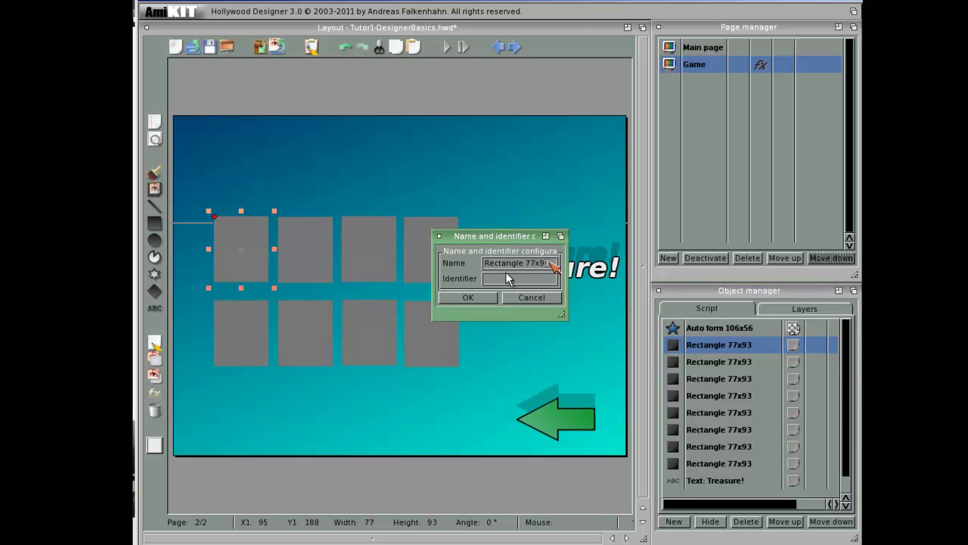
key("BackSpace")
key("BackSpace")
key("BackSpace")
key("BackSpace")
key("BackSpace")
key("BackSpace")
key("BackSpace")
key("BackSpace")
key("BackSpace")
key("BackSpace")
key("BackSpace")
key("BackSpace")
key("BackSpace")
key("BackSpace")
key("BackSpace")
type("block")
left_click(478, 295)
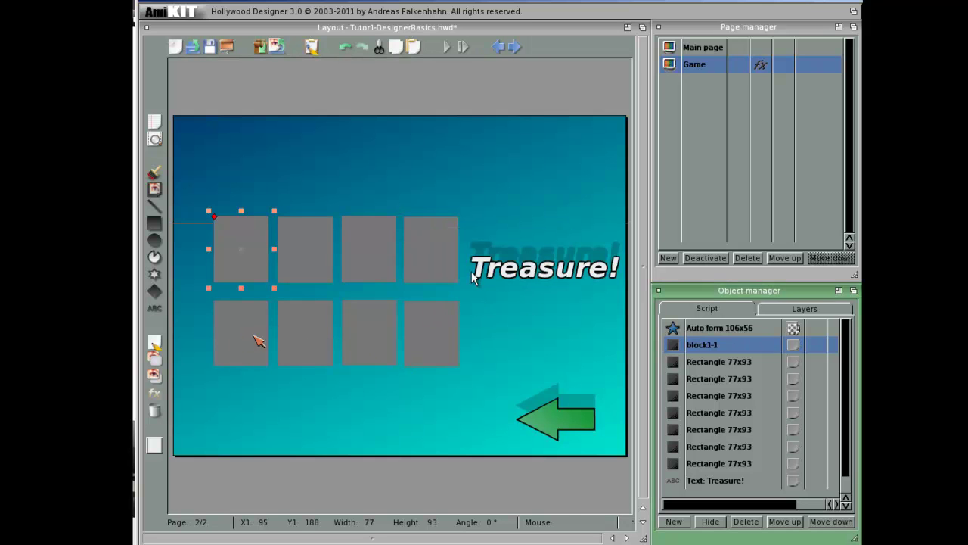
Step: Rename the first rectangle of the lower row to block1-2
left_click(261, 339)
double_click(500, 273)
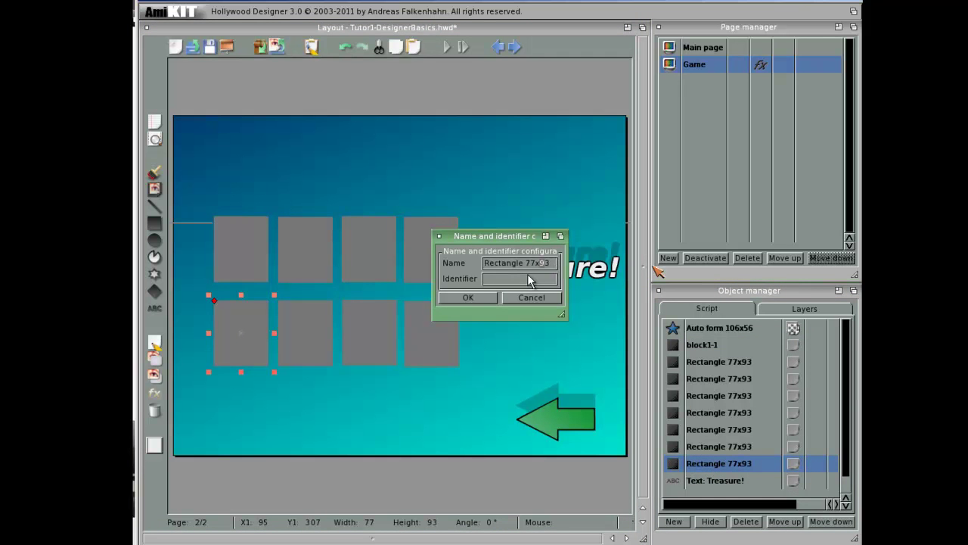
type("block1-2")
left_click(468, 297)
Step: Rename the second-column rectangles to Block2-1 and Block2-2 and the third-column ones to Block3-1 and Block3-2, upper rectangle first
type("Block2-1")
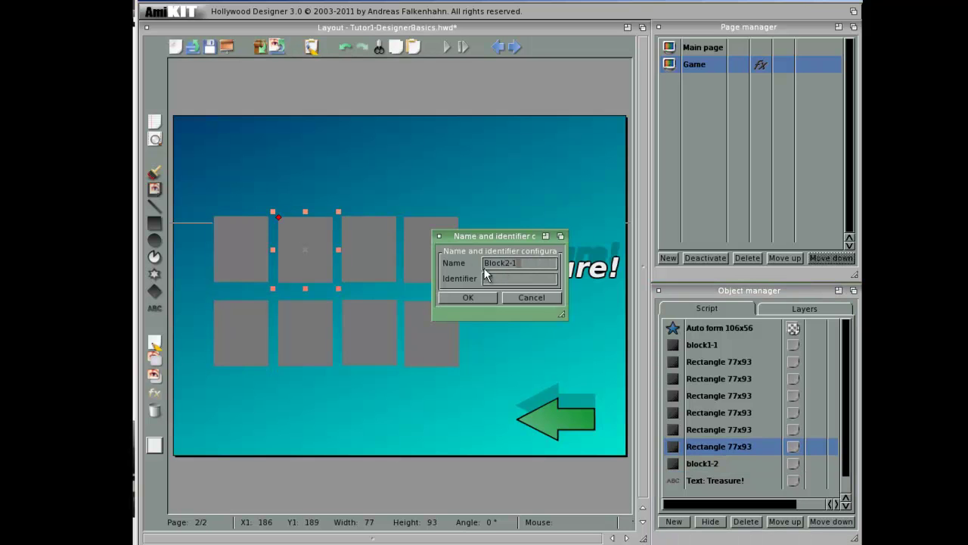
left_click(470, 298)
type("Block2-2")
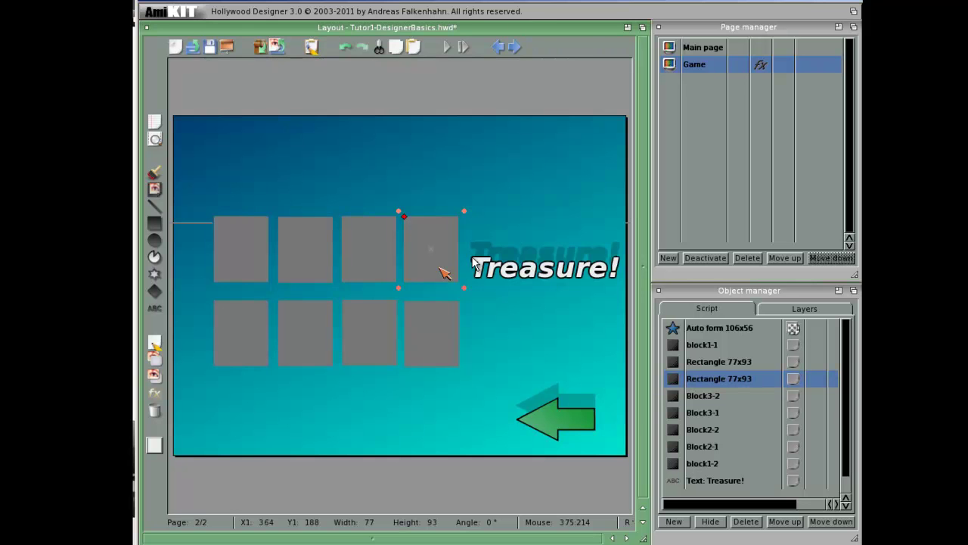
Step: Rename the fourth-column rectangles to Block4-1 for the upper one and Block4-2 for the lower one
double_click(439, 268)
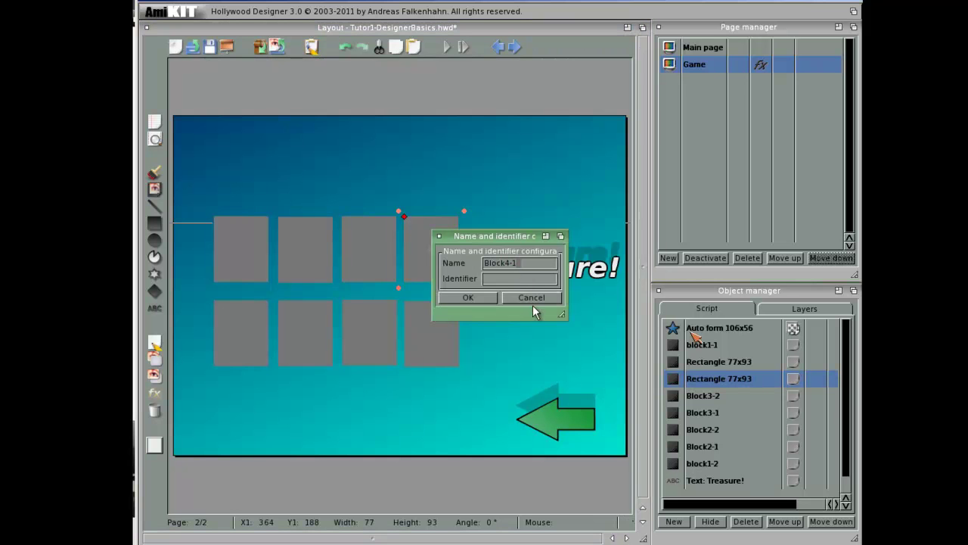
type("Blo")
type("ck4-2")
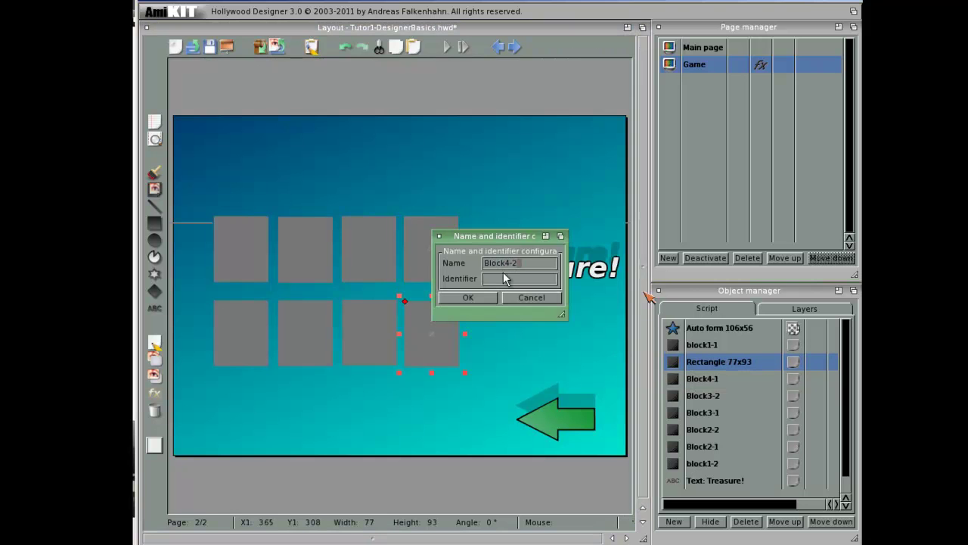
left_click(447, 299)
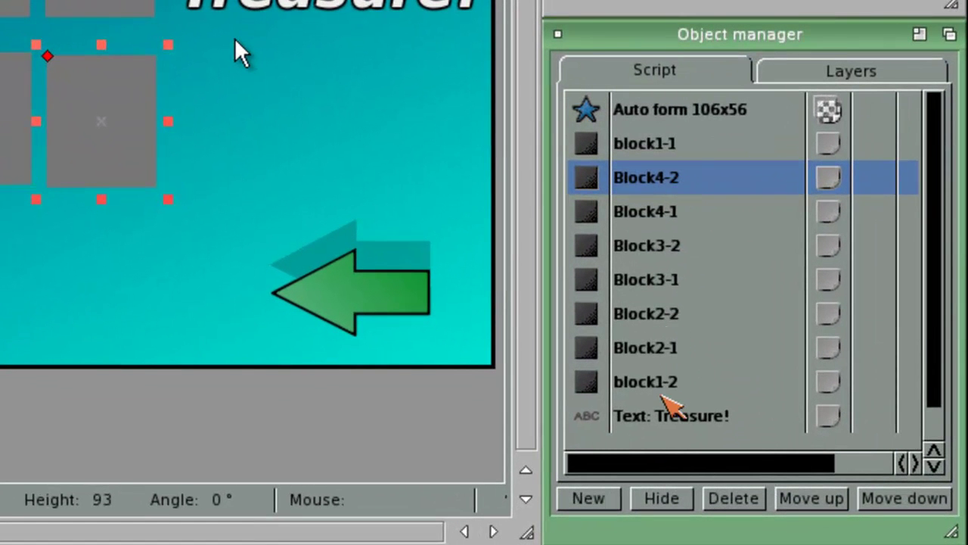
Step: Reorder block1-2 in the object list so it sits directly below block1-1
left_click(660, 387)
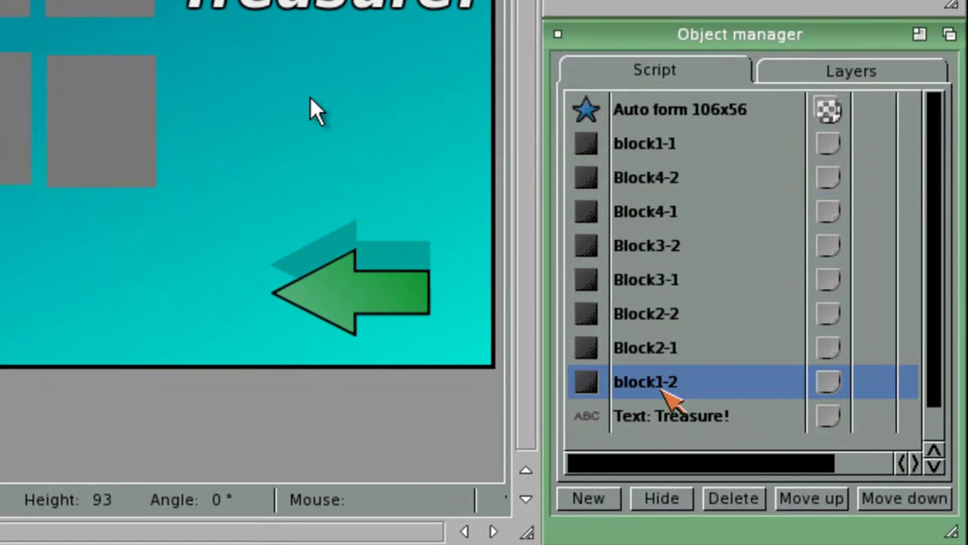
left_click(811, 498)
left_click(810, 498)
left_click(814, 502)
left_click(814, 502)
left_click(814, 502)
left_click(813, 502)
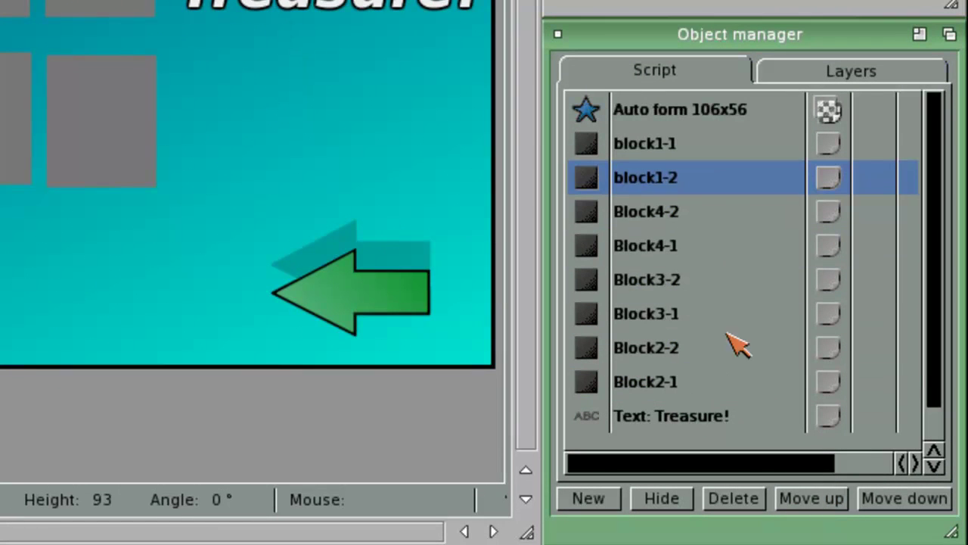
Step: Reorder the remaining blocks in ascending order from Block2-1 to Block4-2 below block1-2
left_click(692, 383)
left_click(832, 509)
left_click(832, 507)
left_click(832, 507)
left_click(832, 507)
left_click(929, 508)
left_click(928, 508)
left_click(928, 508)
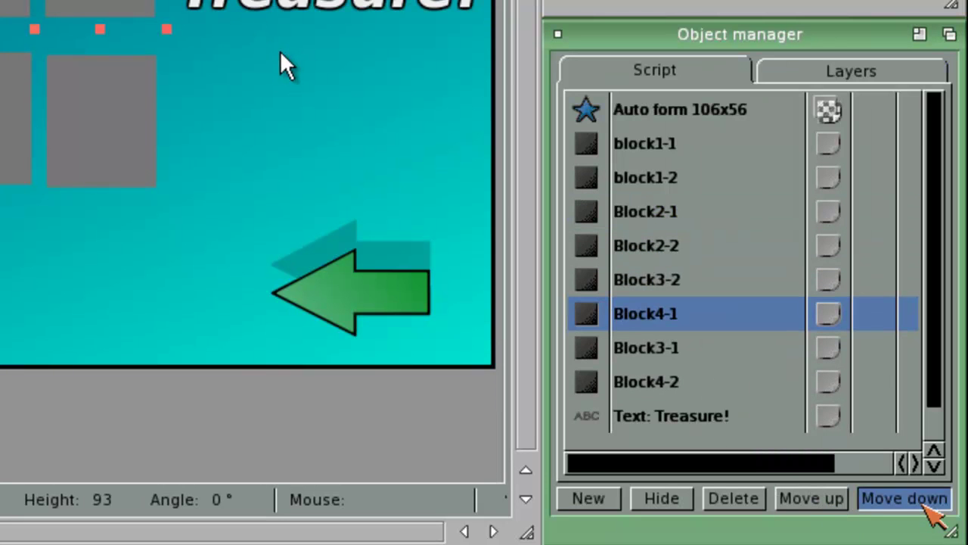
left_click(673, 326)
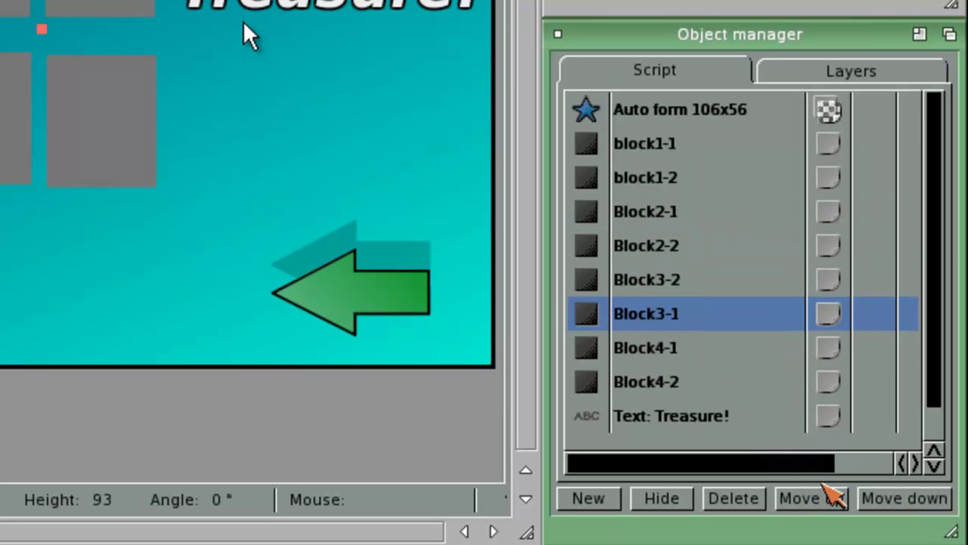
left_click(832, 500)
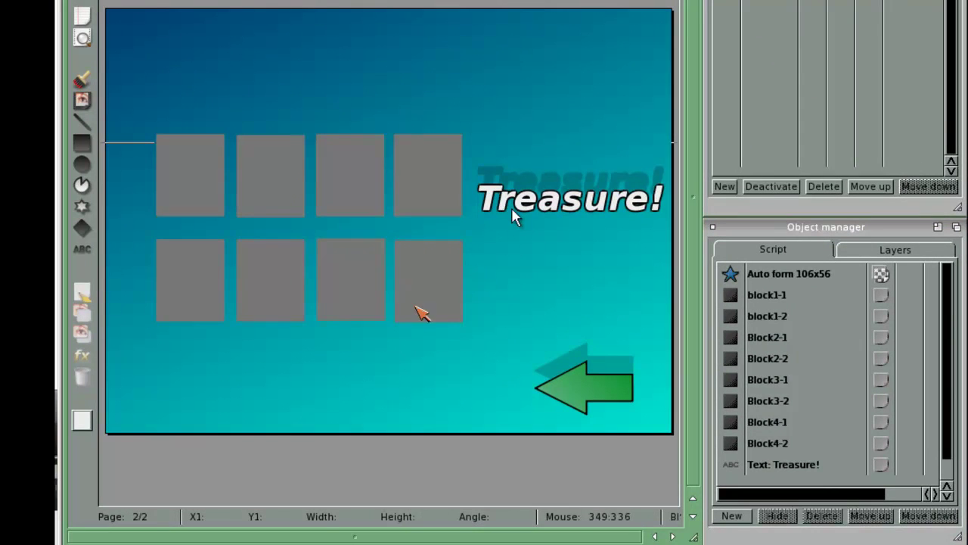
Step: Hide the six blocks of columns two to four, Block4-2 through Block2-1, leaving only the first column shown
left_click(421, 313)
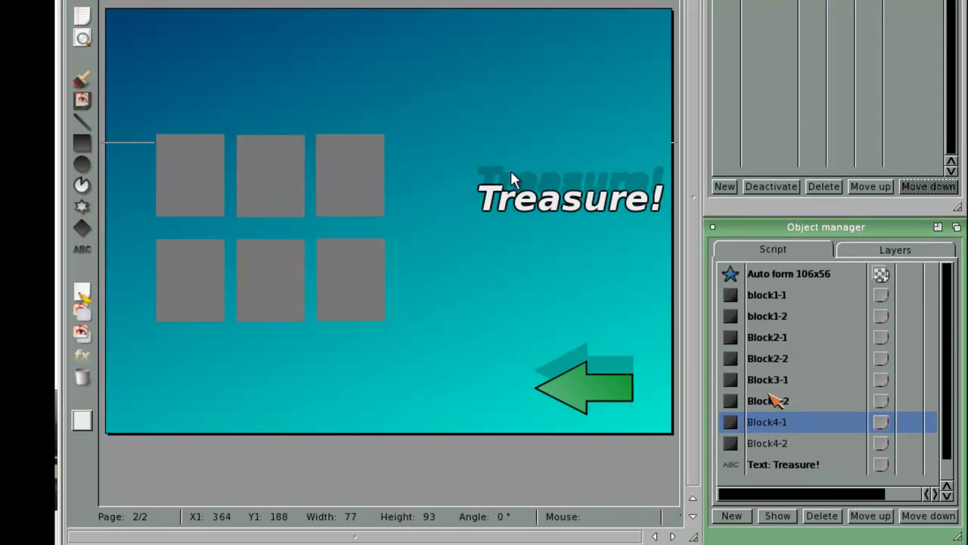
left_click(771, 401)
left_click(777, 516)
left_click(770, 379)
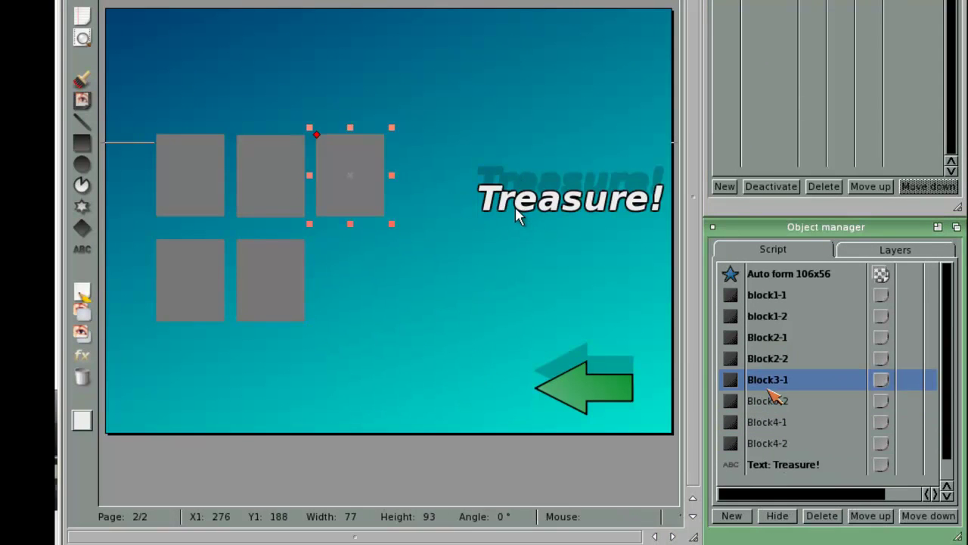
left_click(776, 516)
left_click(768, 358)
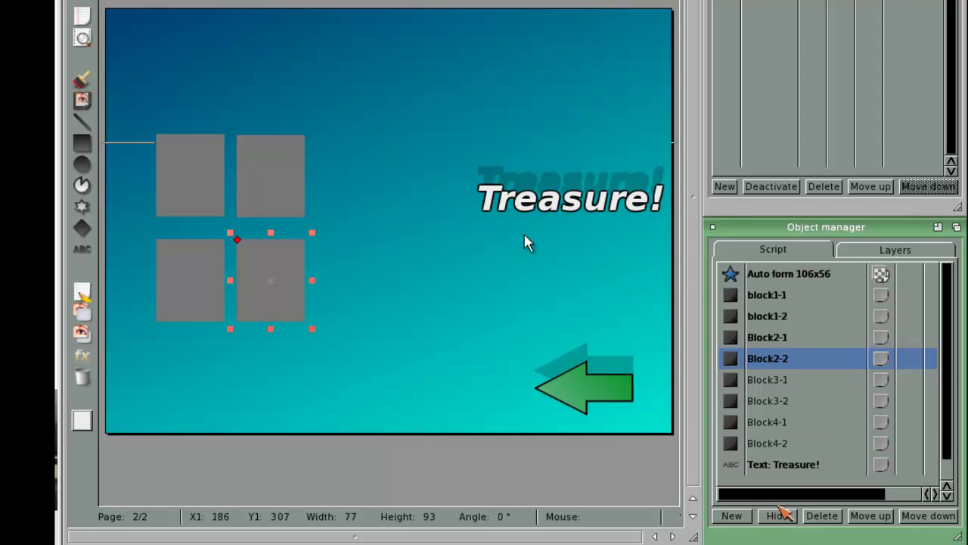
left_click(777, 516)
left_click(781, 339)
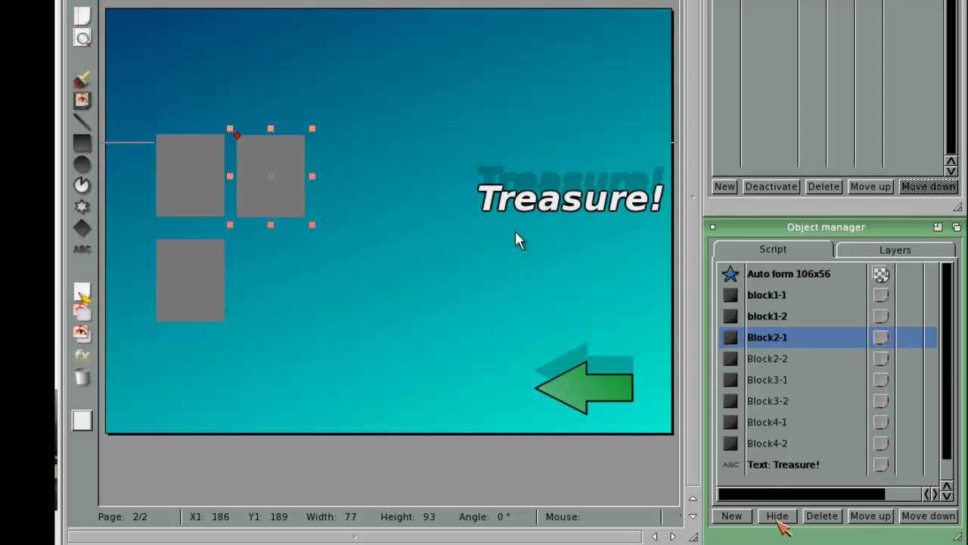
left_click(777, 516)
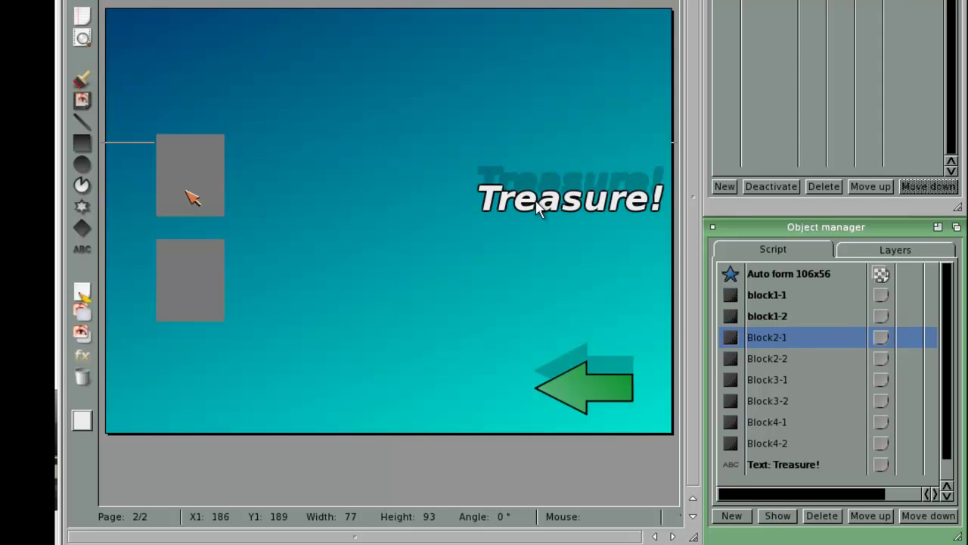
Step: Give block1-1 an "On mouse click" button event that hides the object block1-1
left_click(191, 195)
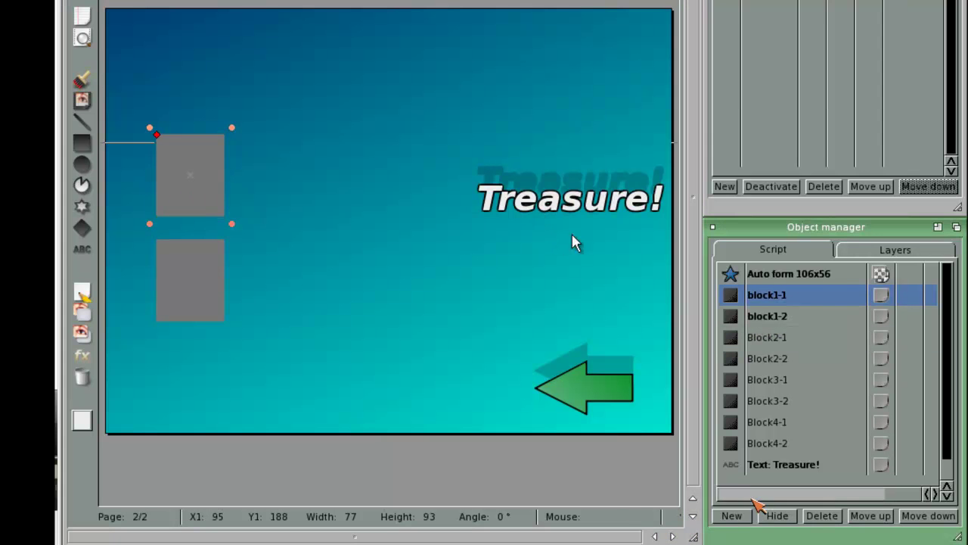
left_click_drag(752, 496, 882, 495)
left_click(924, 296)
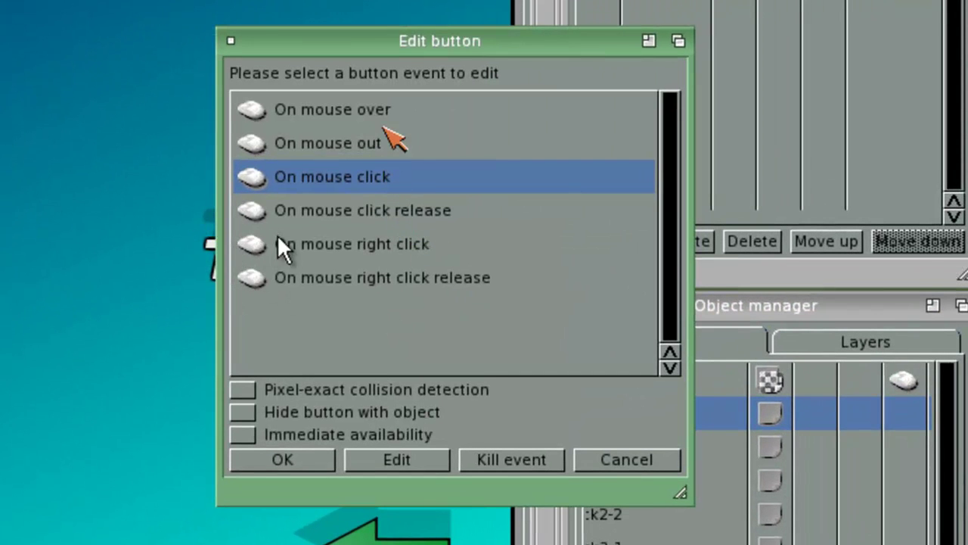
double_click(395, 190)
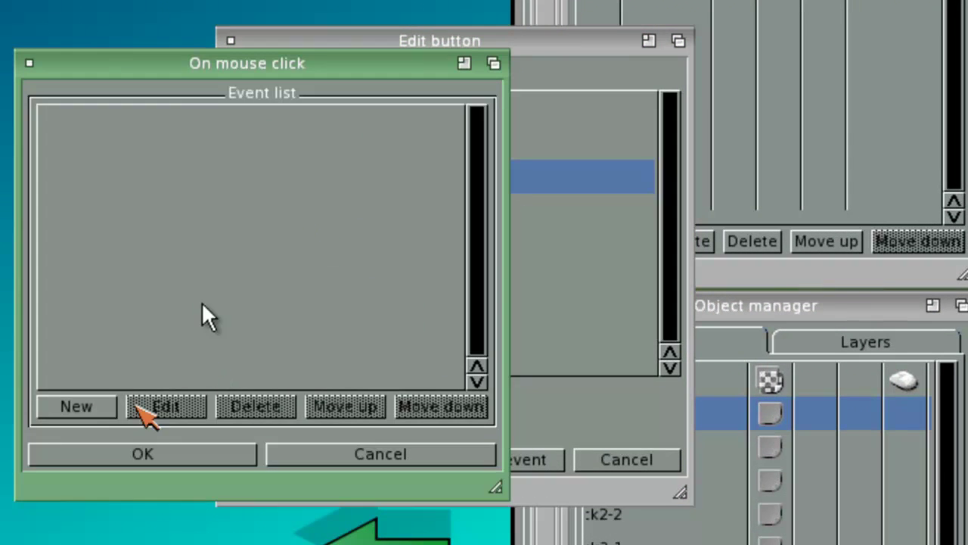
left_click(97, 408)
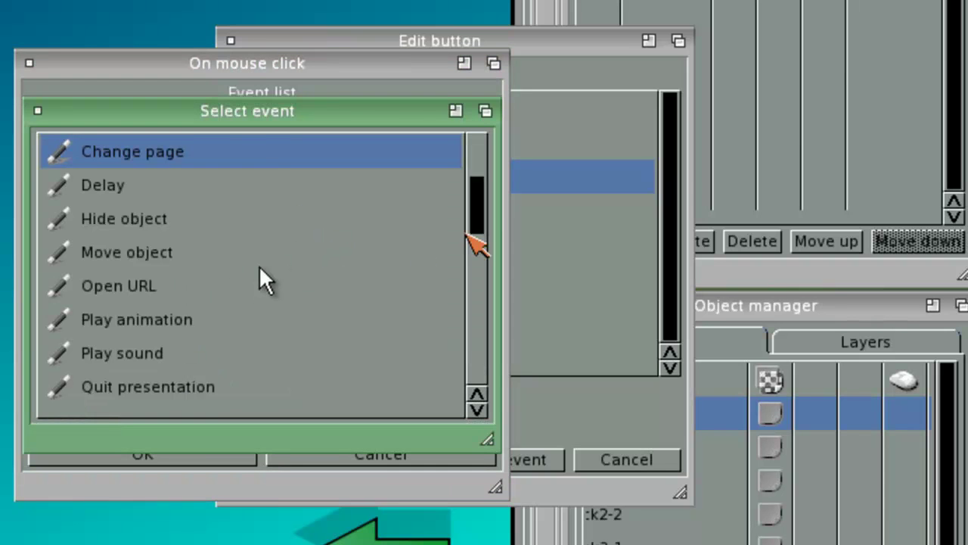
double_click(208, 220)
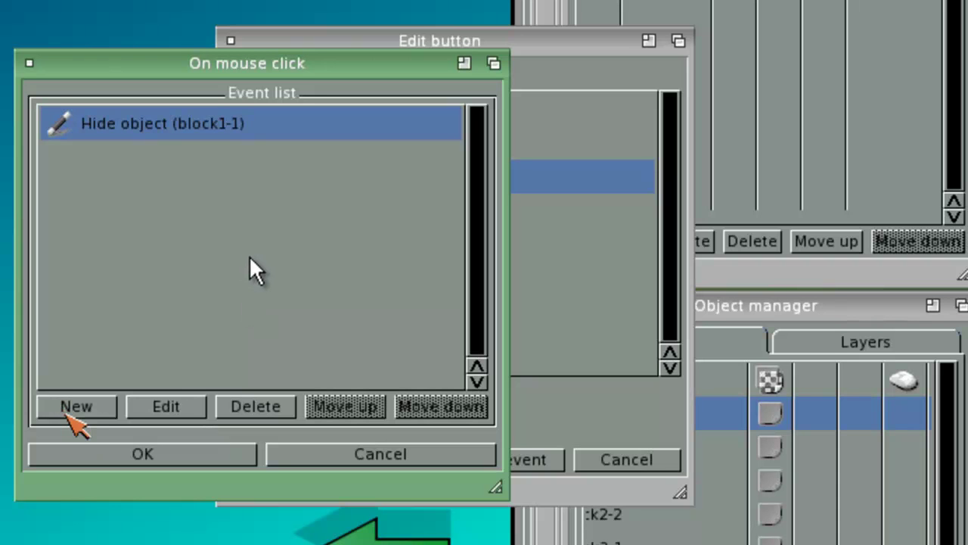
Step: Add a second "Hide object" event for block1-2 to the mouse-click event list of block1-1
left_click(72, 413)
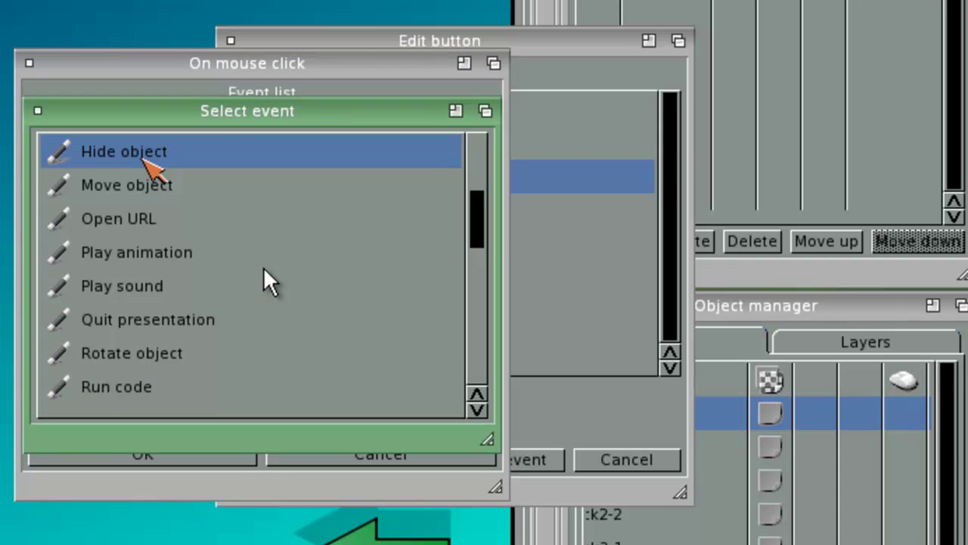
double_click(144, 153)
double_click(148, 221)
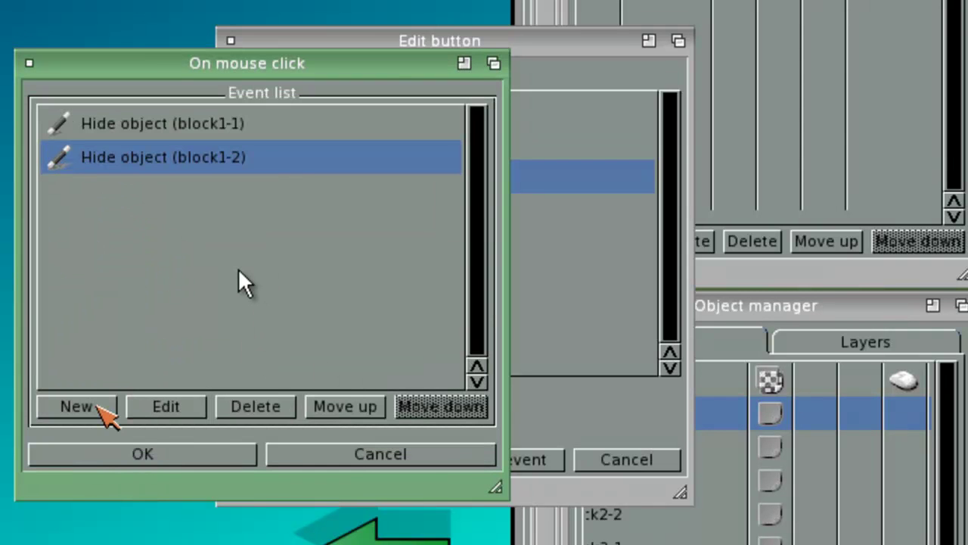
Step: Add "Show object" events for Block2-1 and Block2-2 to the mouse-click event list of block1-1
left_click(95, 406)
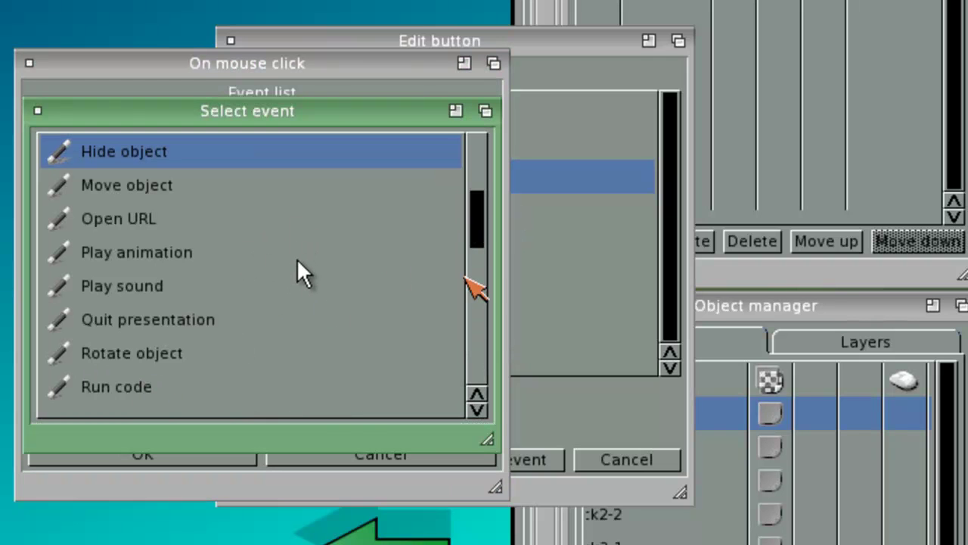
left_click_drag(476, 224, 471, 301)
double_click(146, 221)
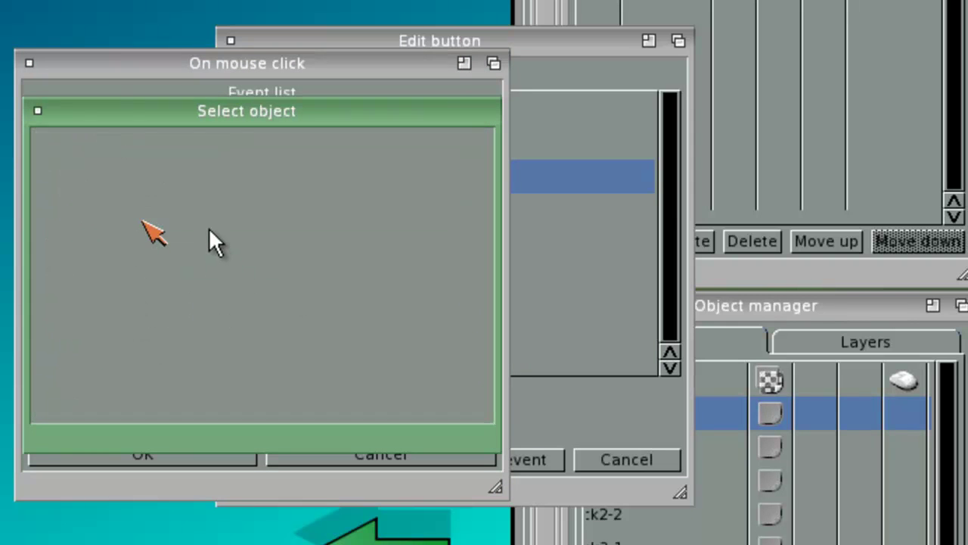
left_click(134, 264)
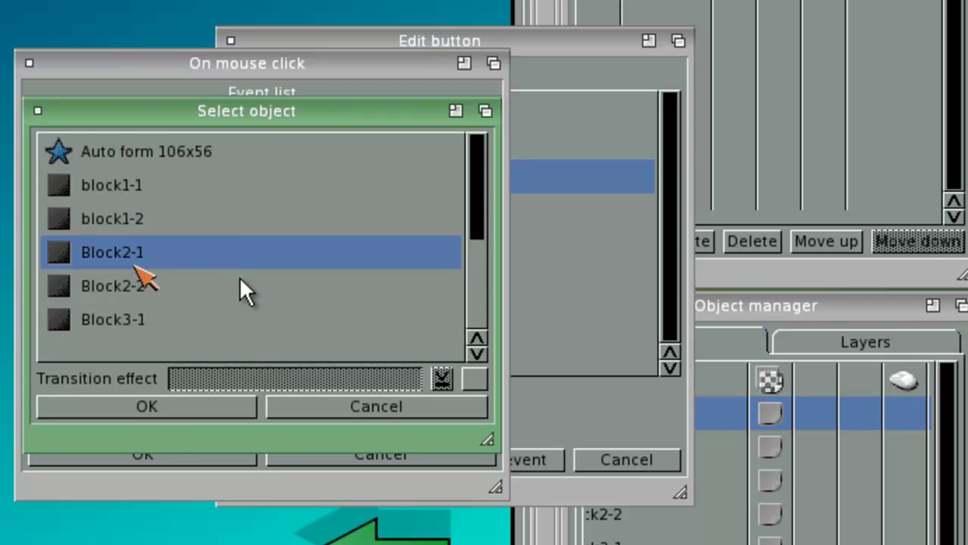
left_click(147, 408)
left_click(72, 407)
left_click_drag(478, 310, 478, 297)
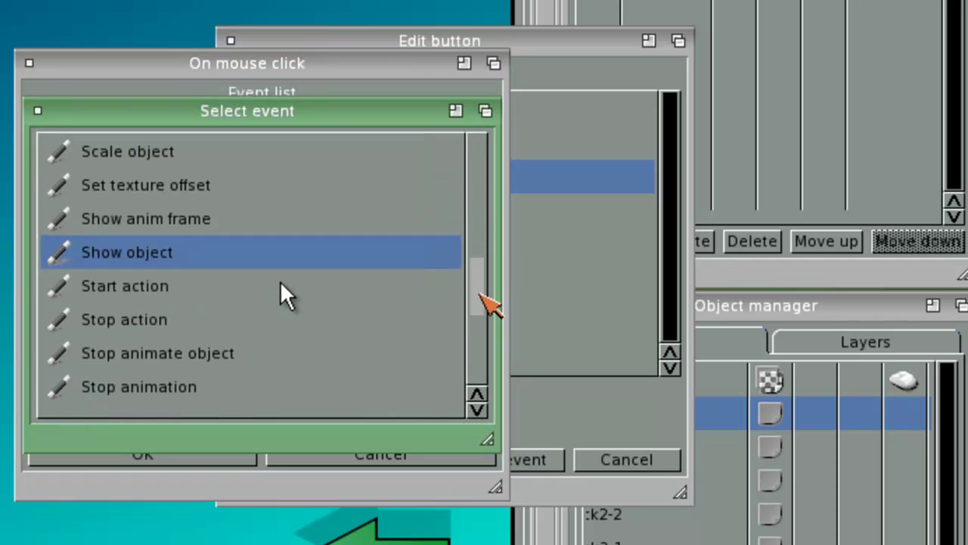
double_click(198, 250)
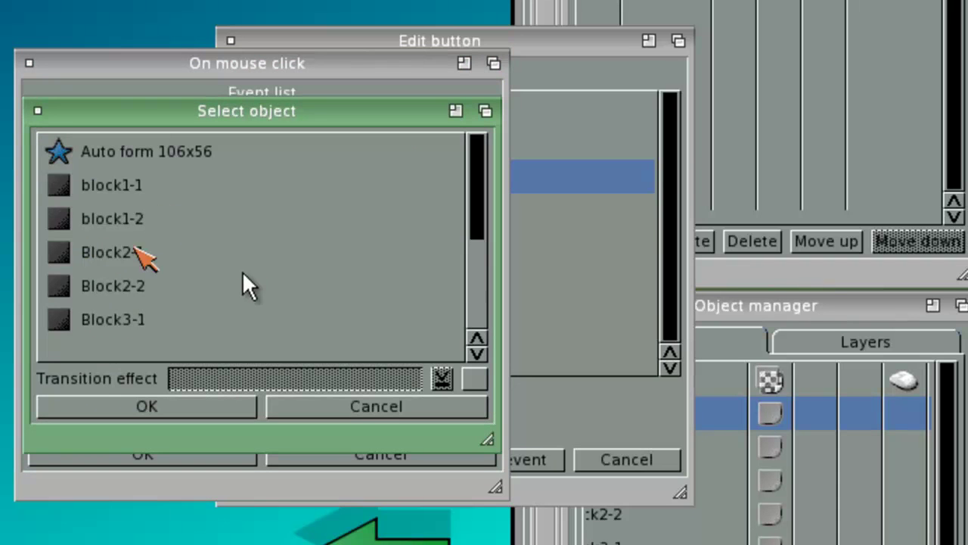
double_click(243, 292)
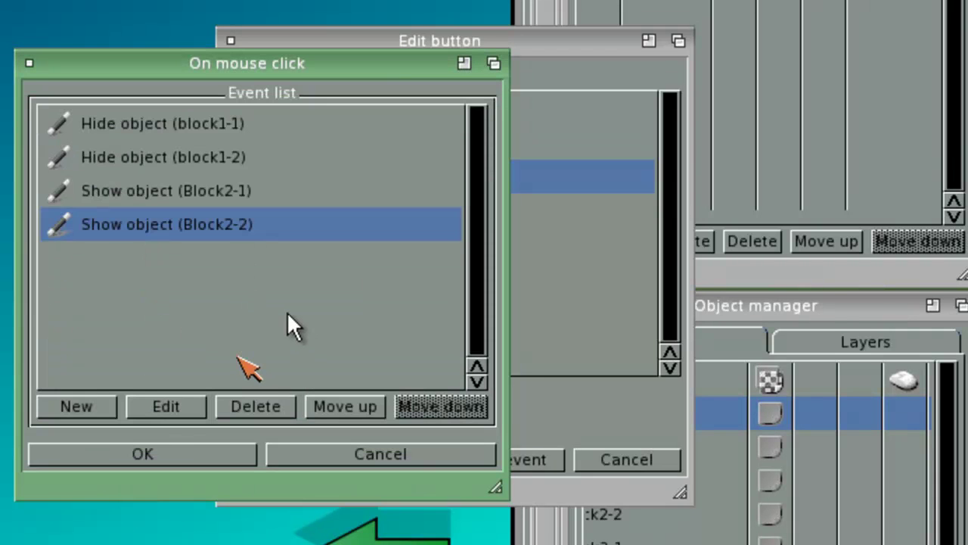
Step: Accept the event list of block1-1 and enable "Hide button with object" for its button
left_click(163, 454)
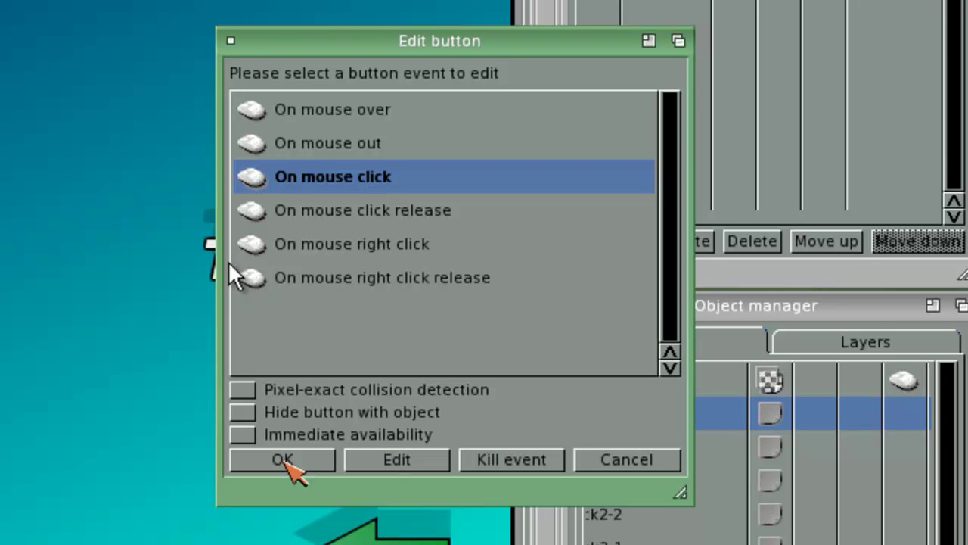
left_click(242, 411)
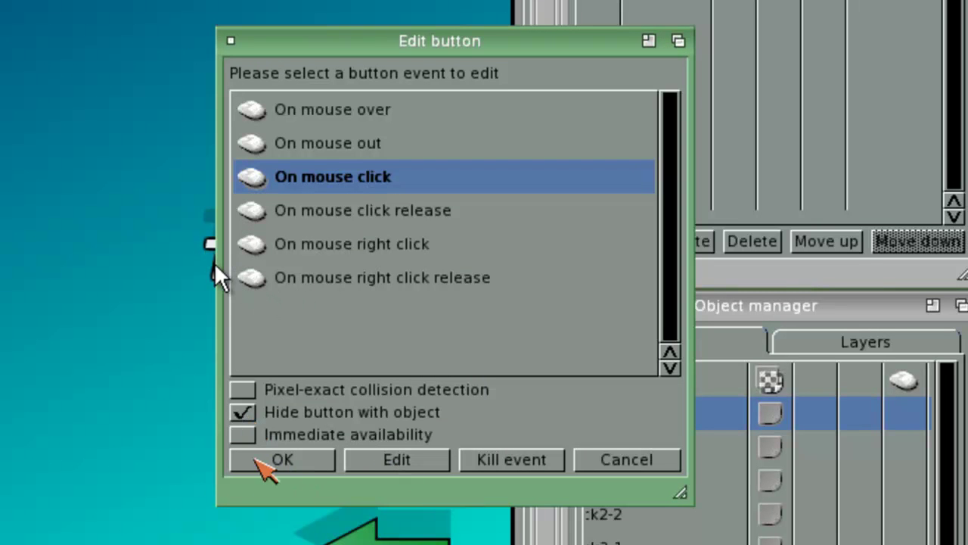
left_click(258, 460)
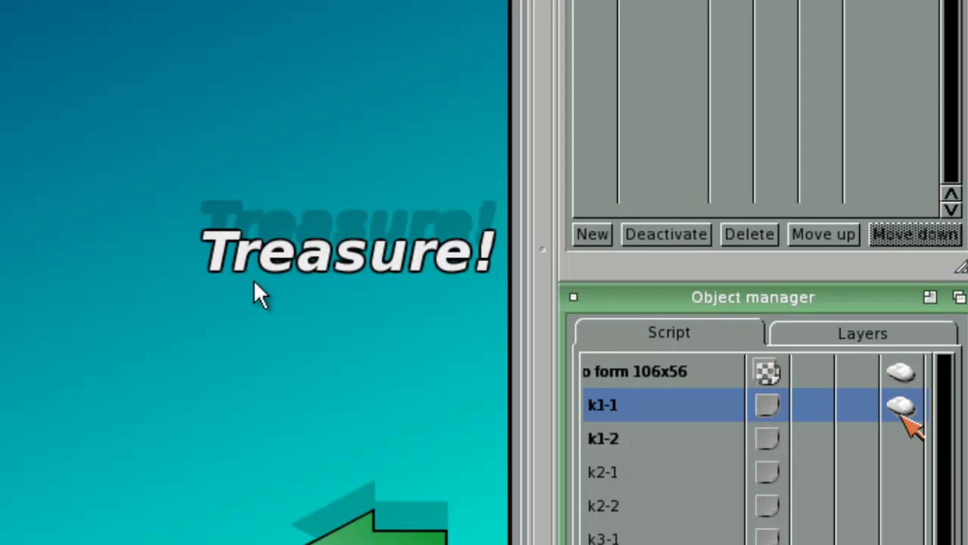
Step: Start a "Play sound" event for the "On mouse click" button event of block1-2
double_click(904, 442)
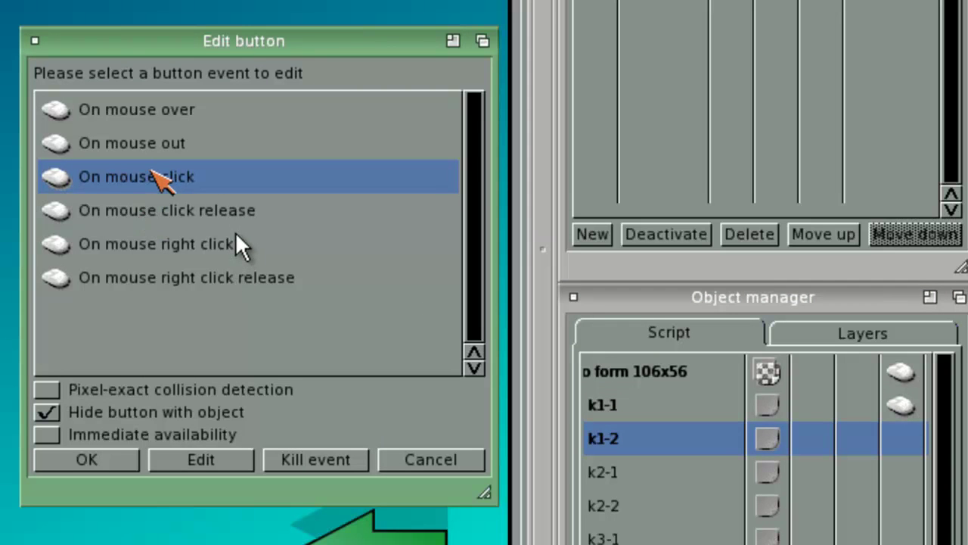
double_click(154, 174)
left_click(85, 396)
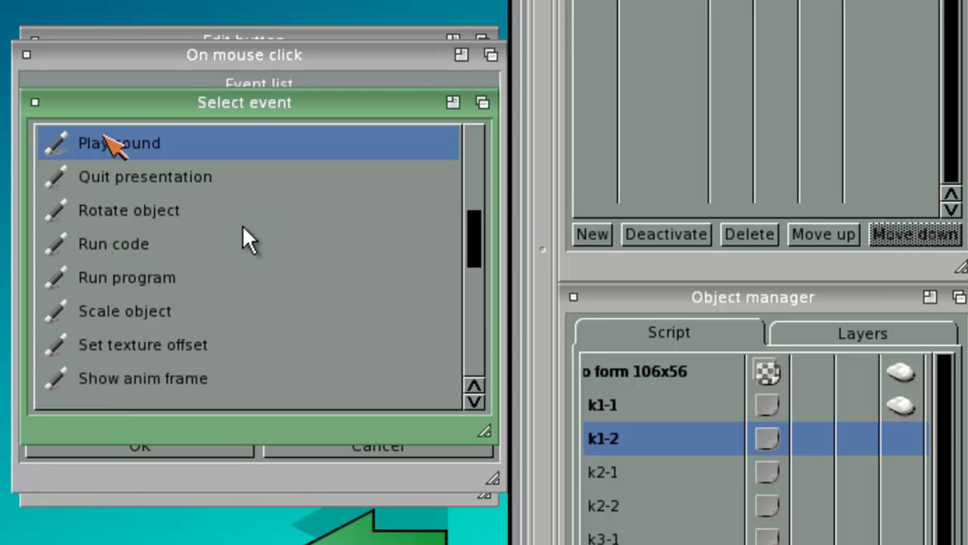
double_click(114, 142)
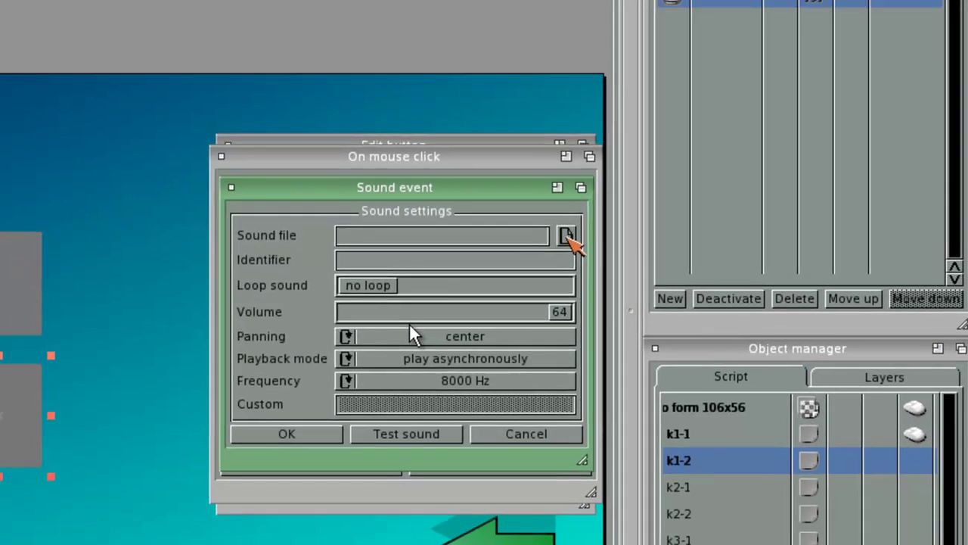
Step: Choose Arcade Movement 03.wav as the sound file and treat it as a sound sample
left_click(566, 236)
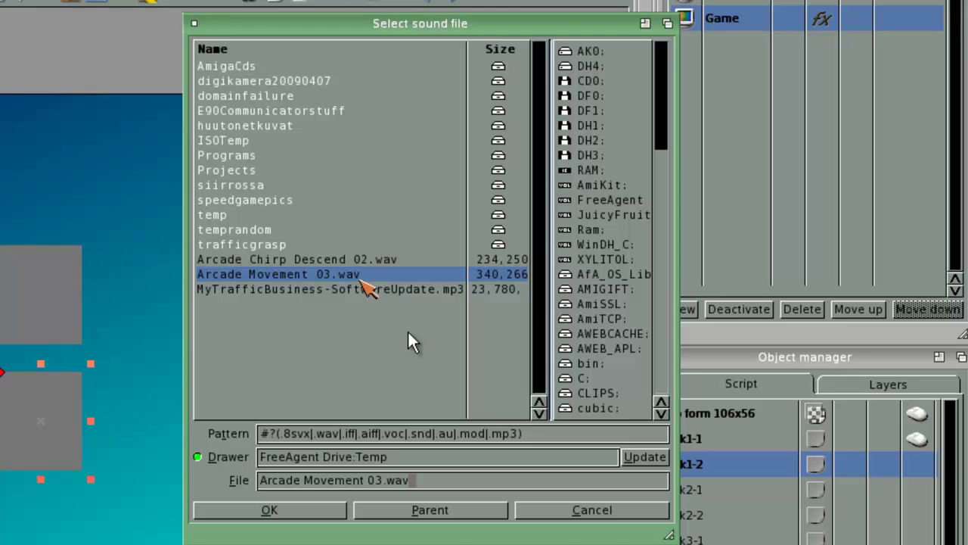
double_click(366, 277)
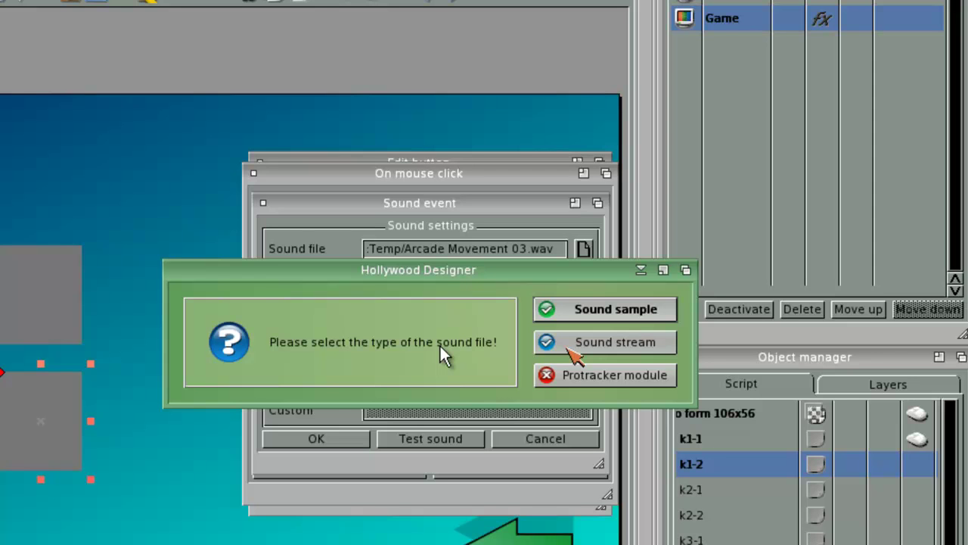
left_click(576, 313)
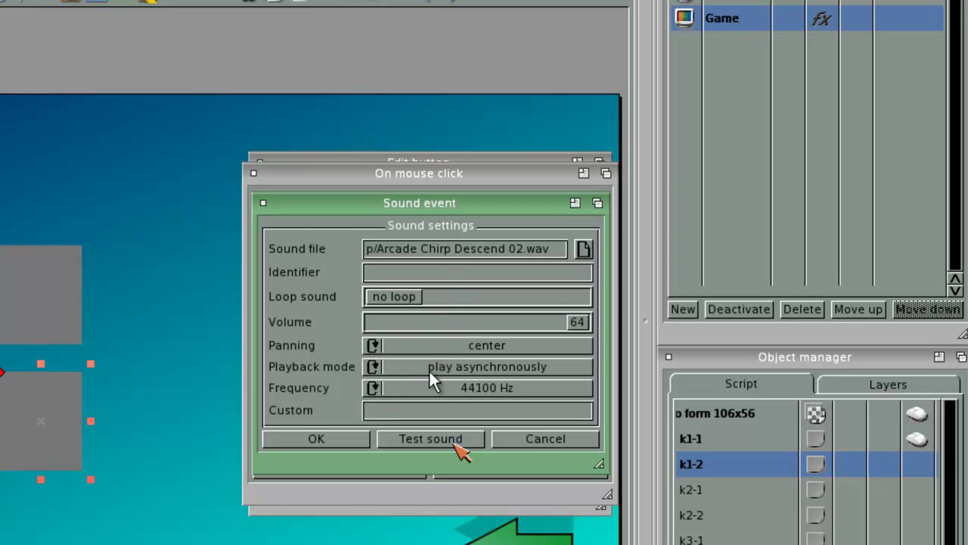
Step: Test the sound Arcade Chirp Descend 02.wav and store the event for block1-2, overwriting the existing project copy of the file
left_click(458, 446)
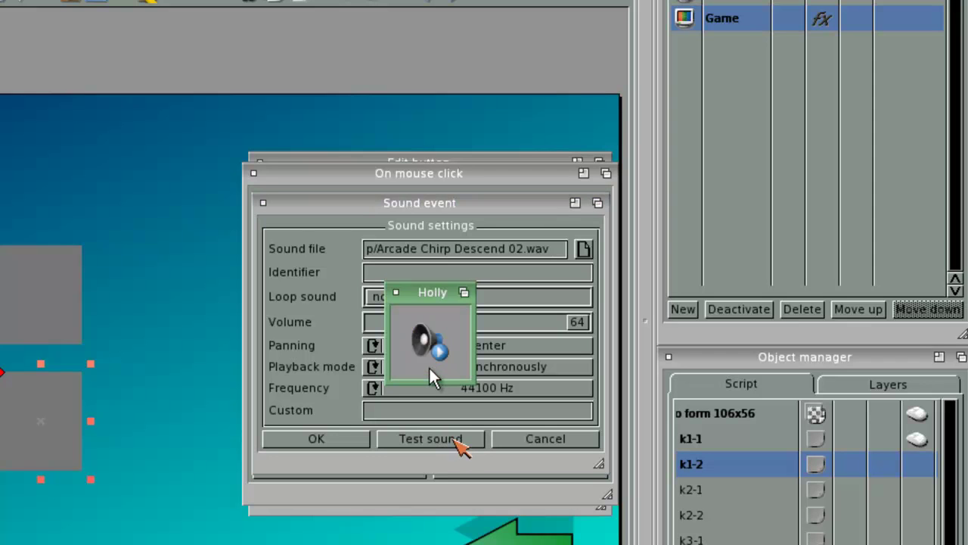
left_click(328, 437)
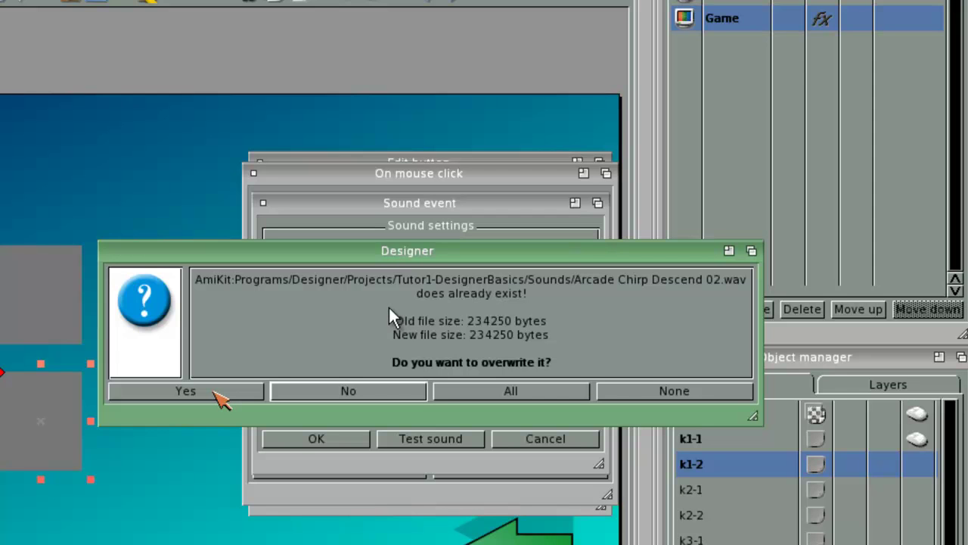
left_click(216, 393)
key("Return")
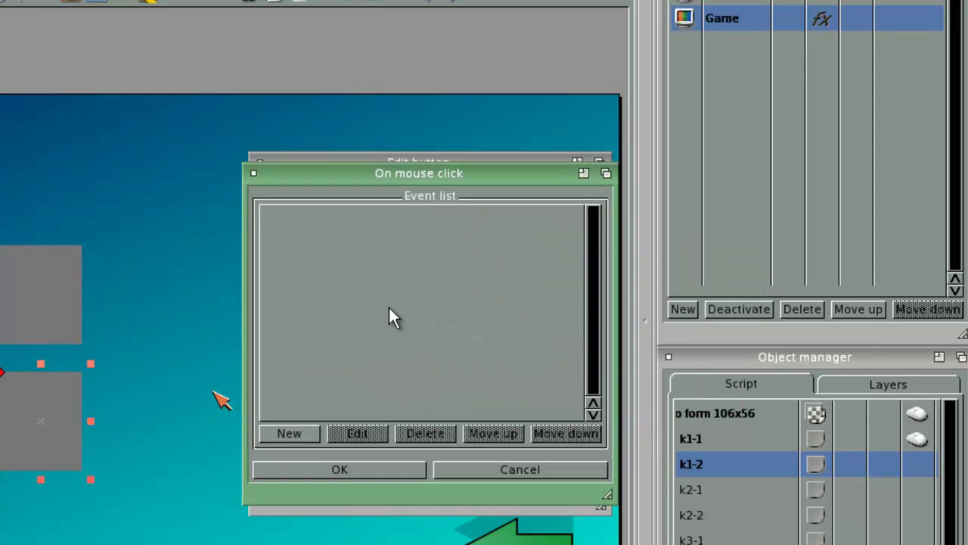
left_click(340, 467)
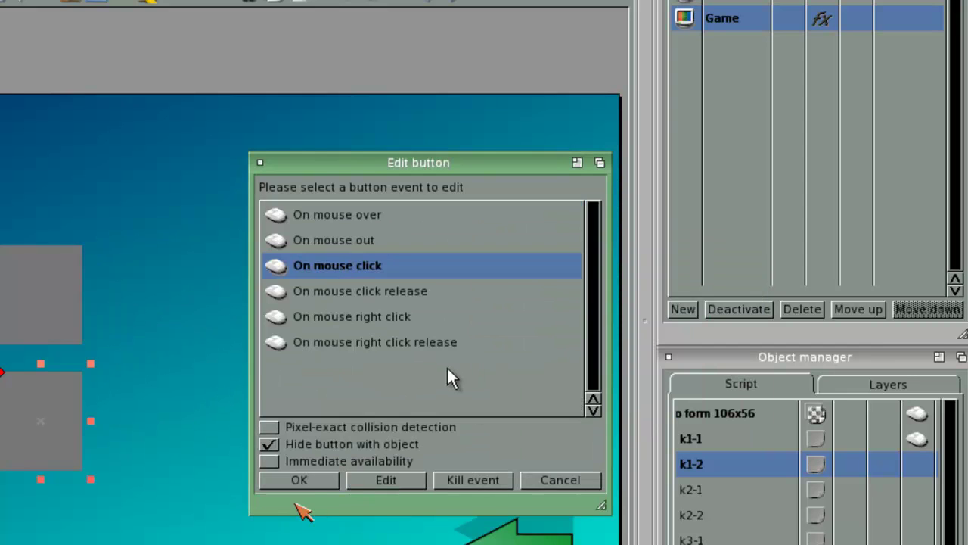
left_click(300, 484)
Step: Give Block2-1 an "On mouse click" event that plays the sound Arcade Chirp Descend 02.wav
left_click(927, 488)
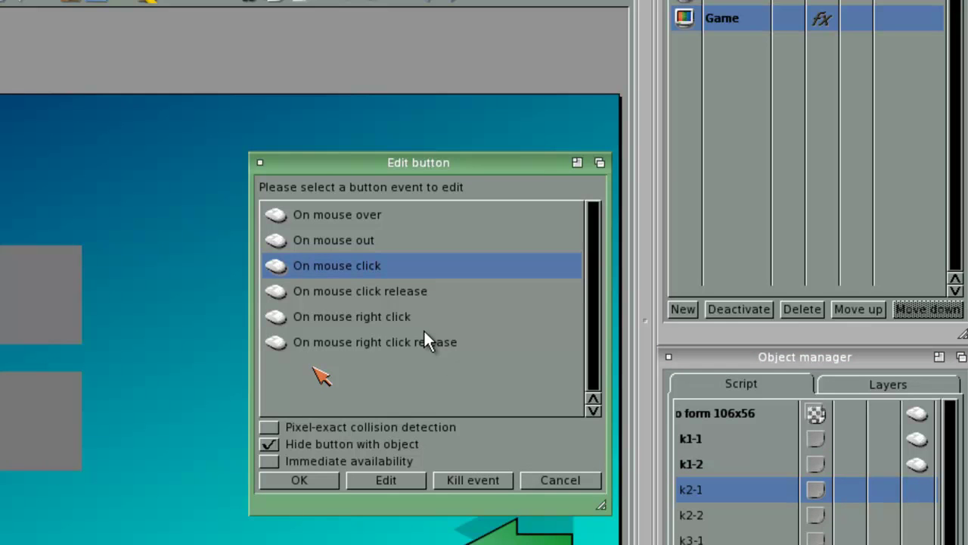
left_click(386, 479)
left_click(294, 433)
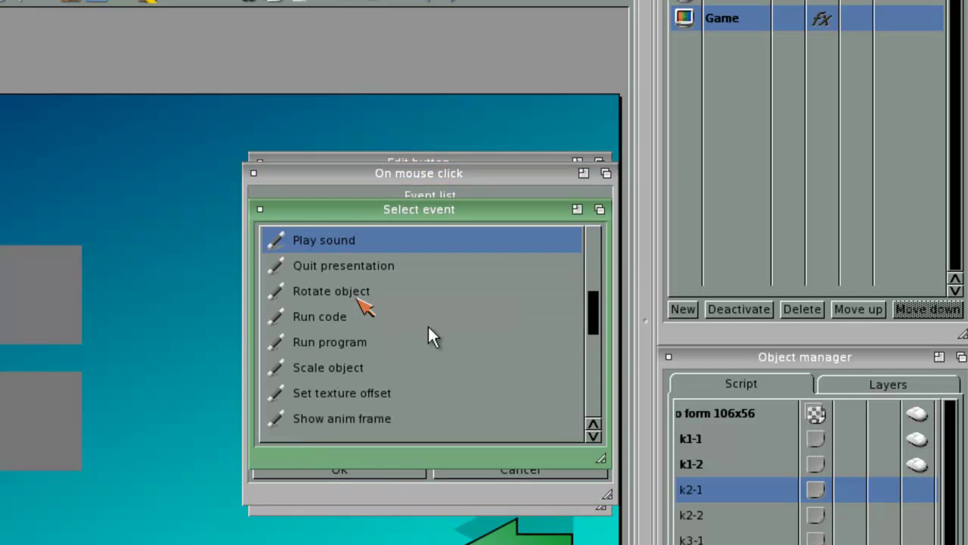
double_click(333, 242)
left_click(583, 249)
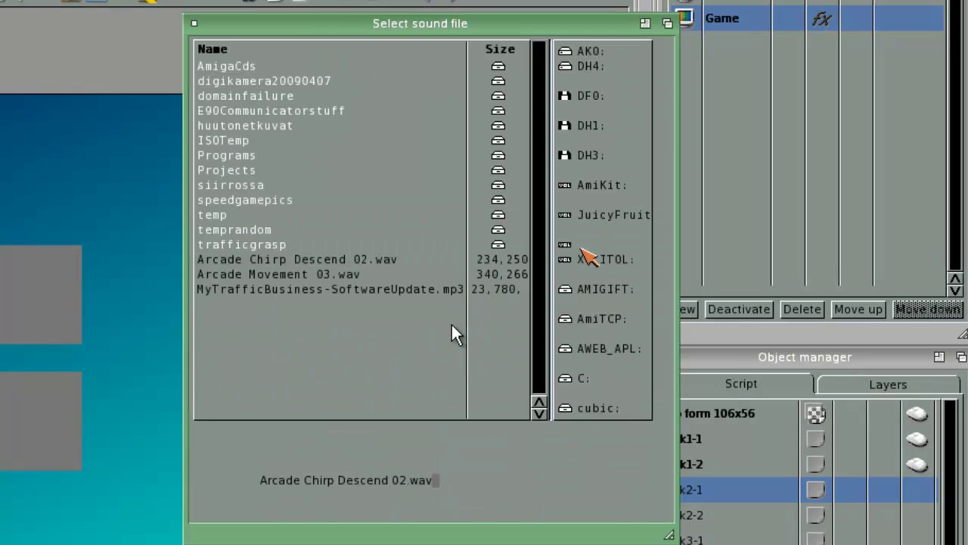
left_click(272, 510)
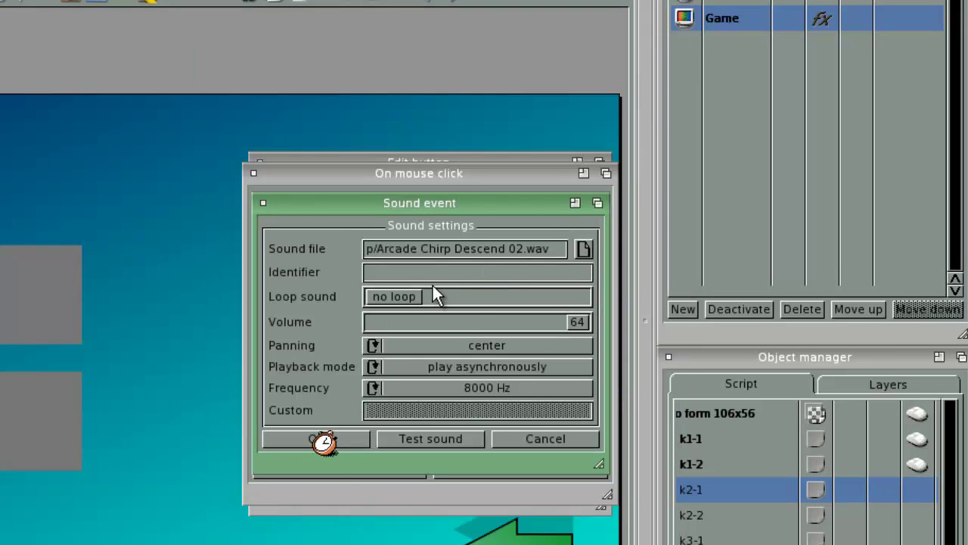
left_click(318, 440)
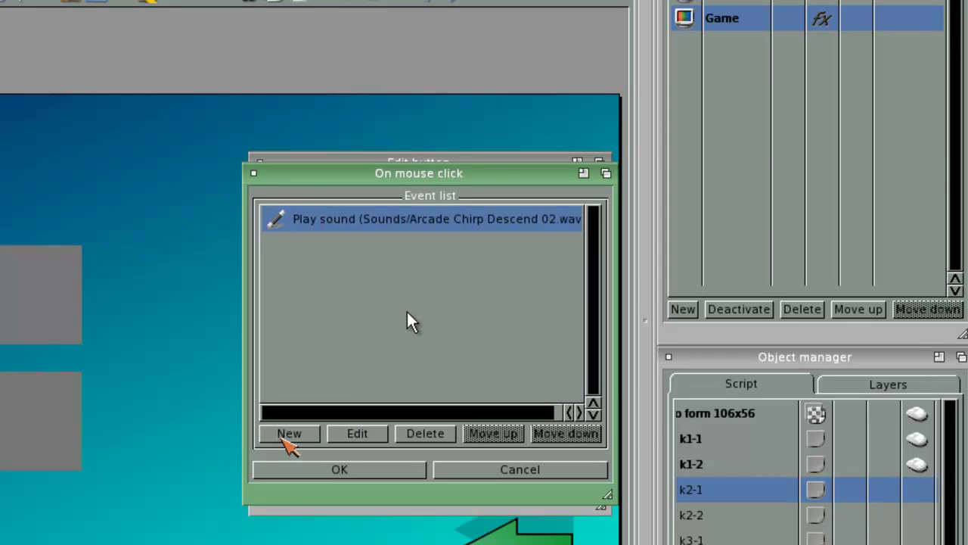
Step: Add mouse-click events to Block2-1 that hide Block2-1 and Block2-2 and show block1-1 and block1-2, and accept its button
left_click(286, 437)
left_click_drag(575, 299, 608, 389)
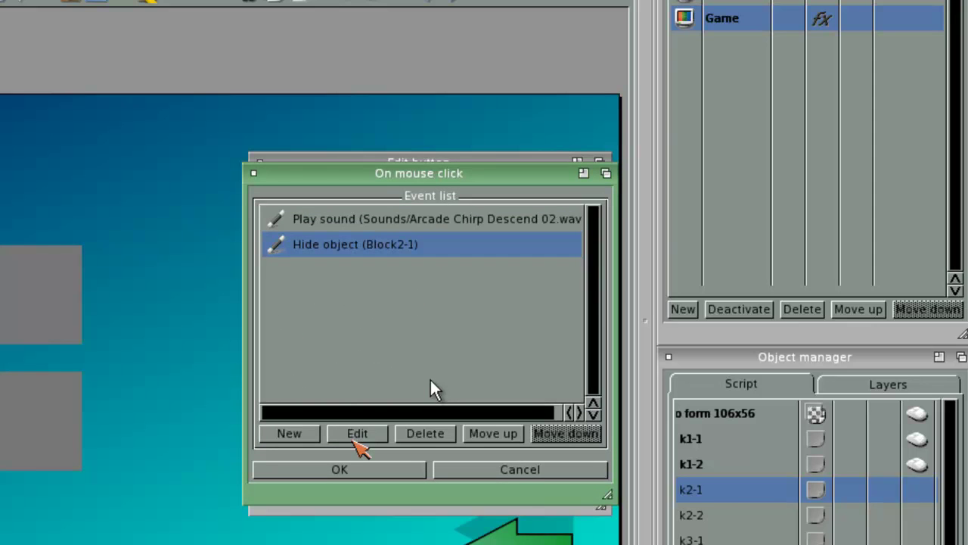
left_click(354, 434)
double_click(338, 346)
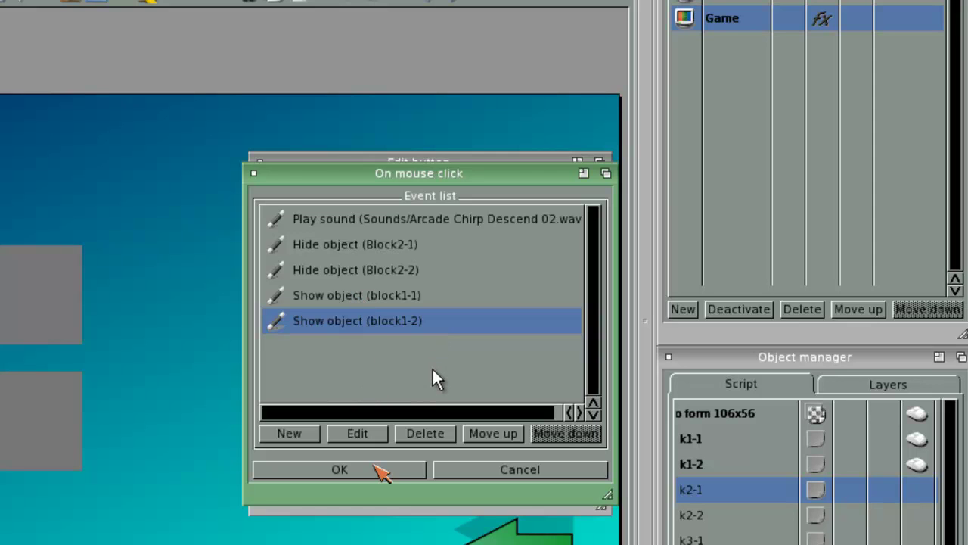
left_click(375, 469)
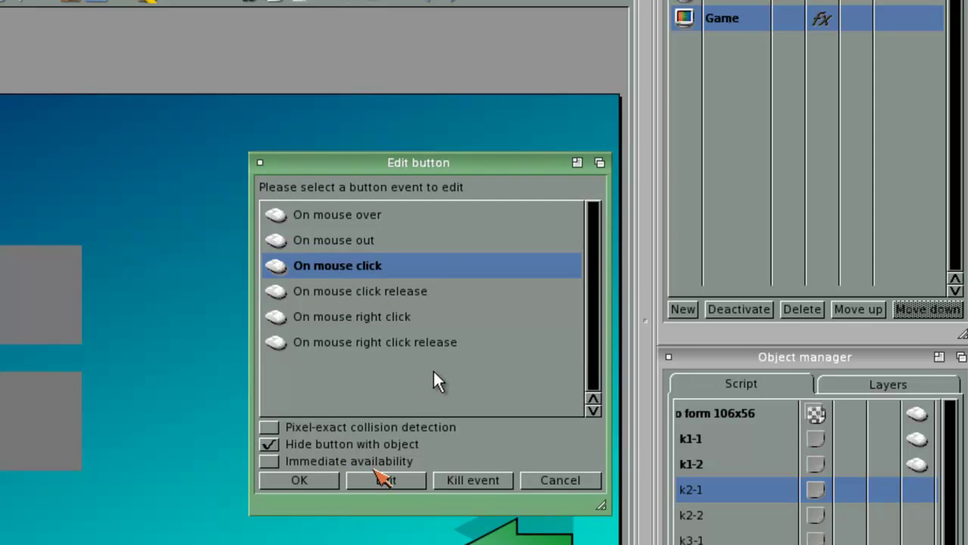
left_click(308, 478)
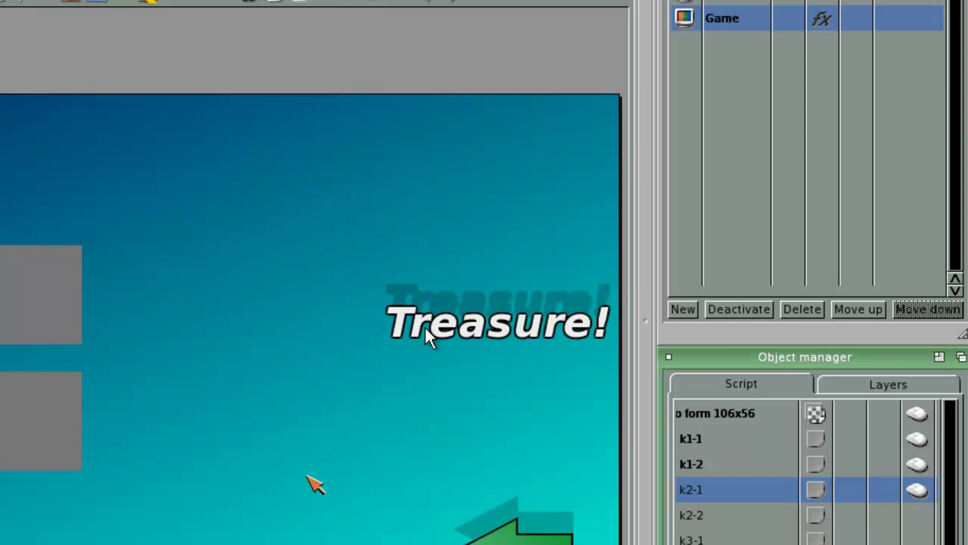
Step: Review the "Play sound" and "Show object" entries in the mouse-click event list of Block4-2
key("Down")
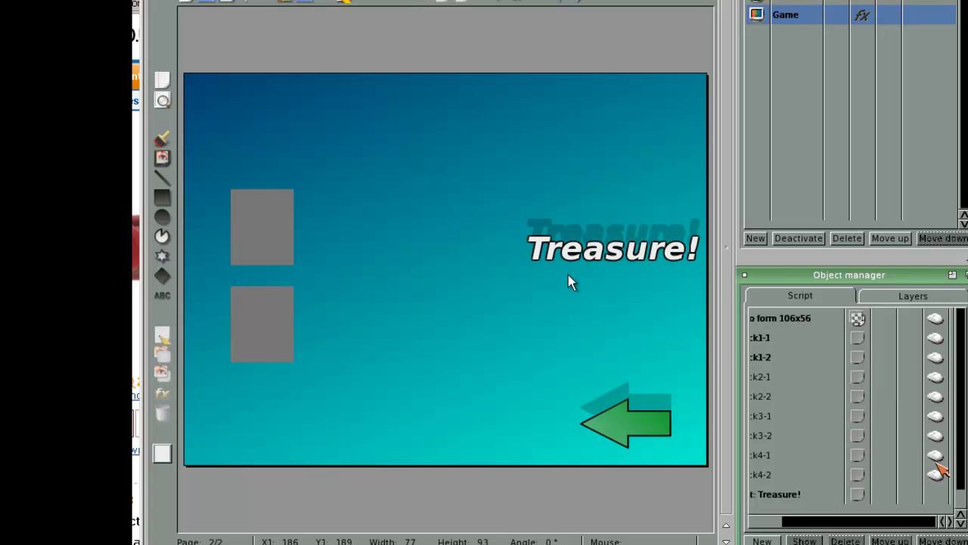
double_click(936, 463)
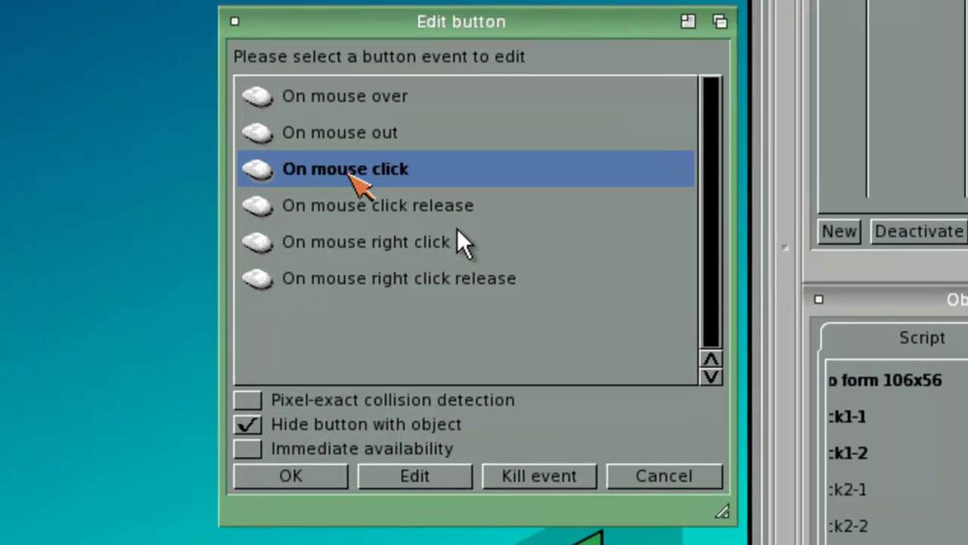
double_click(389, 112)
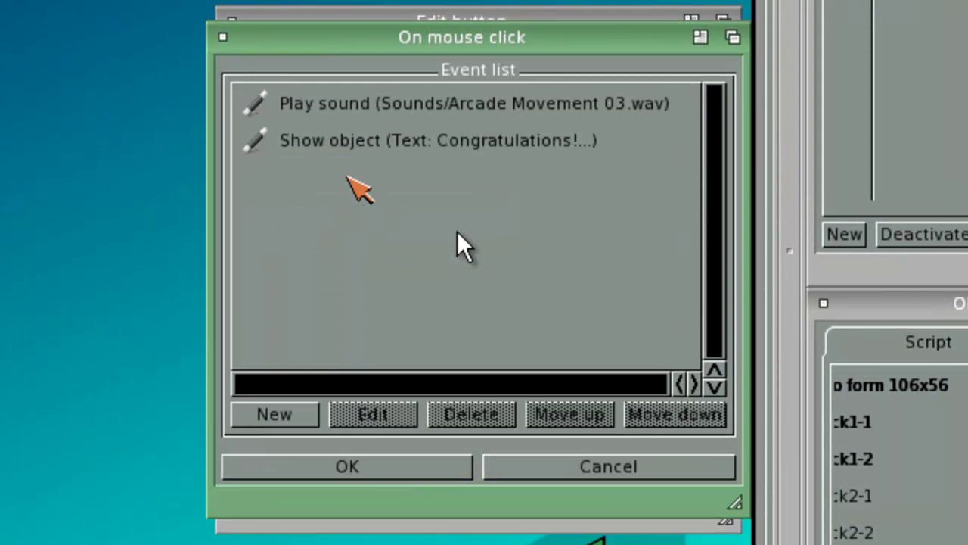
left_click(340, 104)
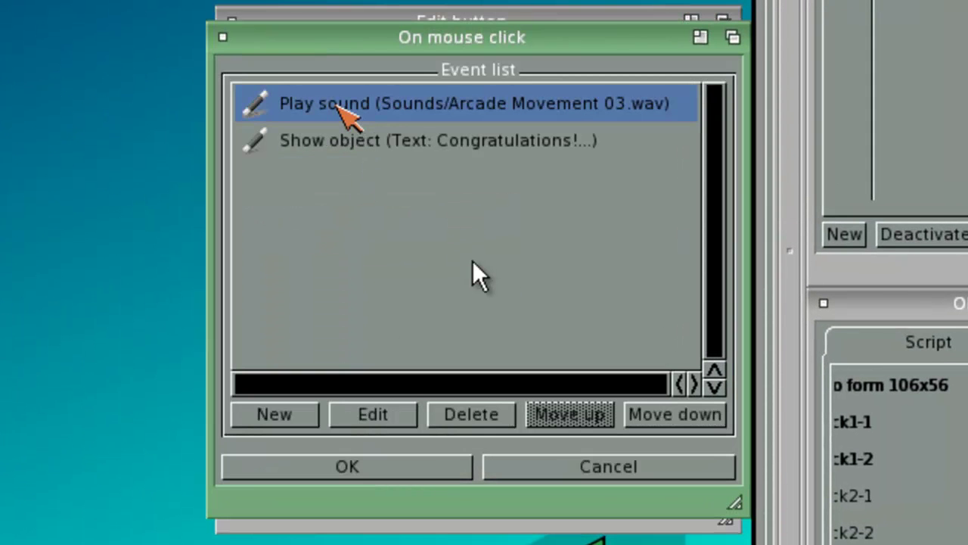
left_click(352, 142)
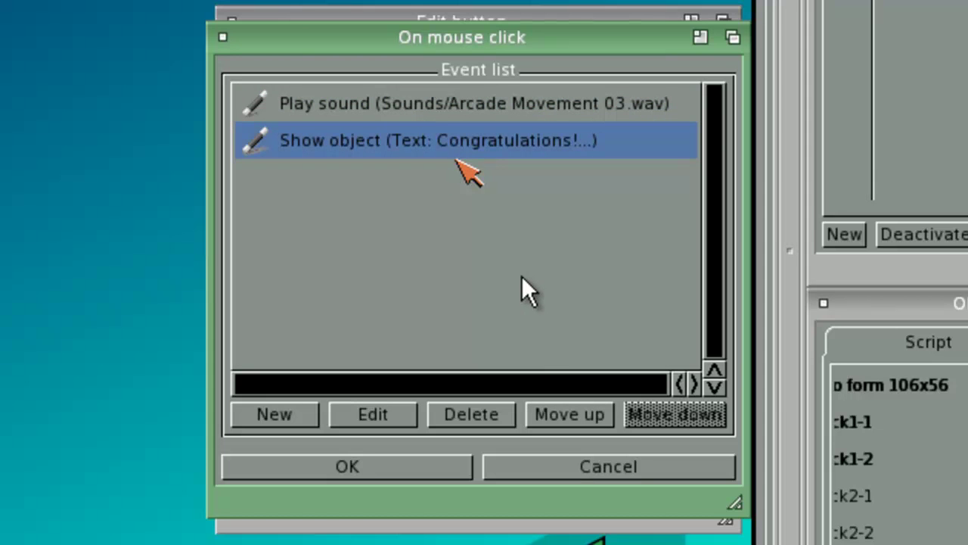
left_click(387, 475)
left_click(387, 478)
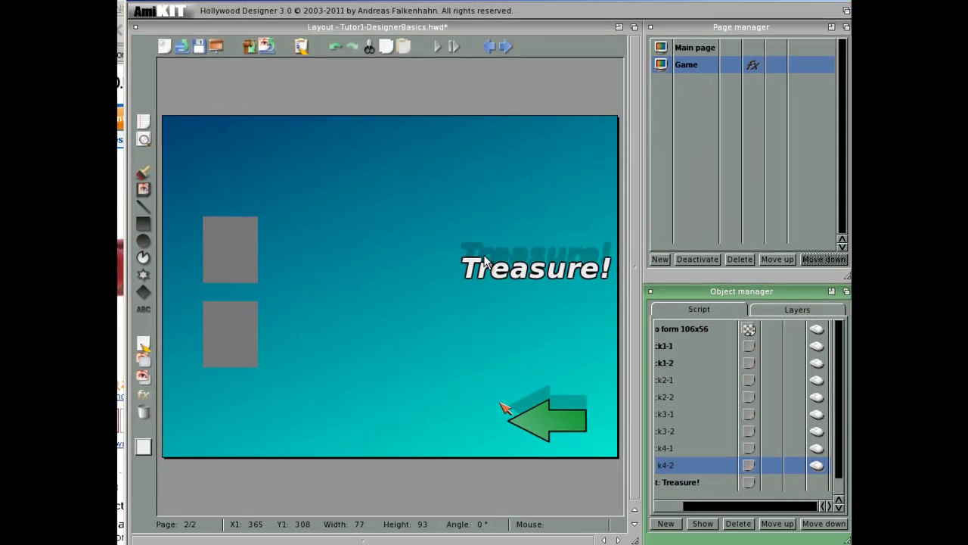
Step: Preview the Game page and play through the blocks up to the last column to test their events
left_click(454, 46)
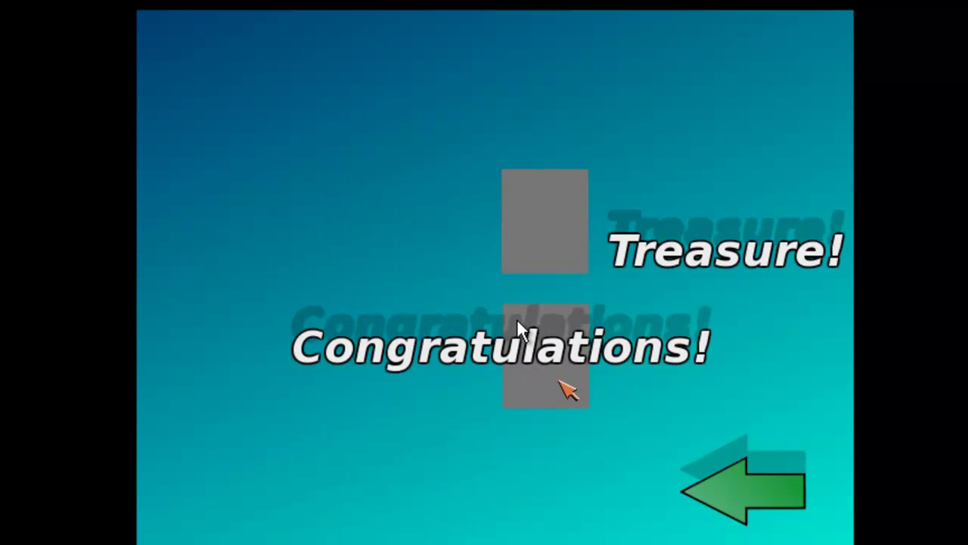
key("Escape")
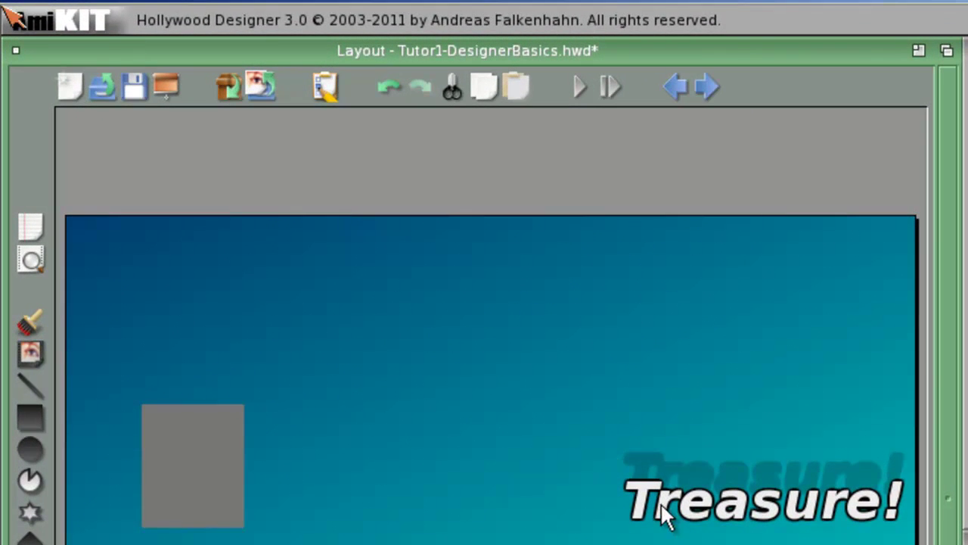
Step: Save the Tutor1-DesignerBasics.hwd project
right_click(143, 9)
mouse_move(15, 17)
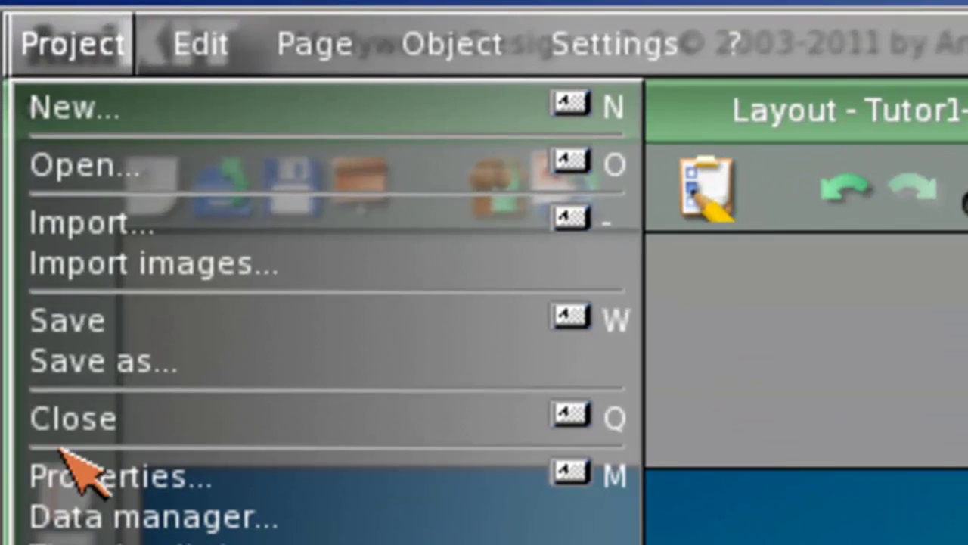
left_click(68, 333)
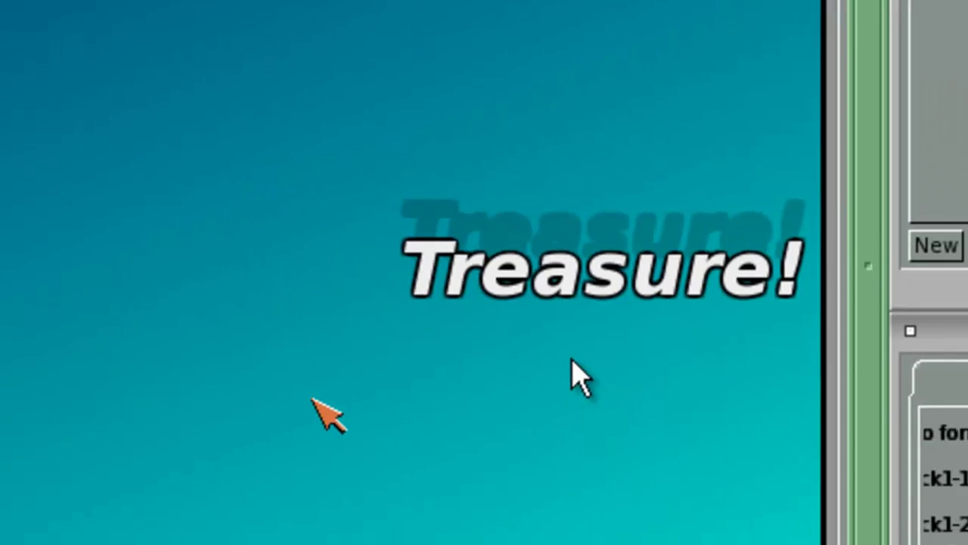